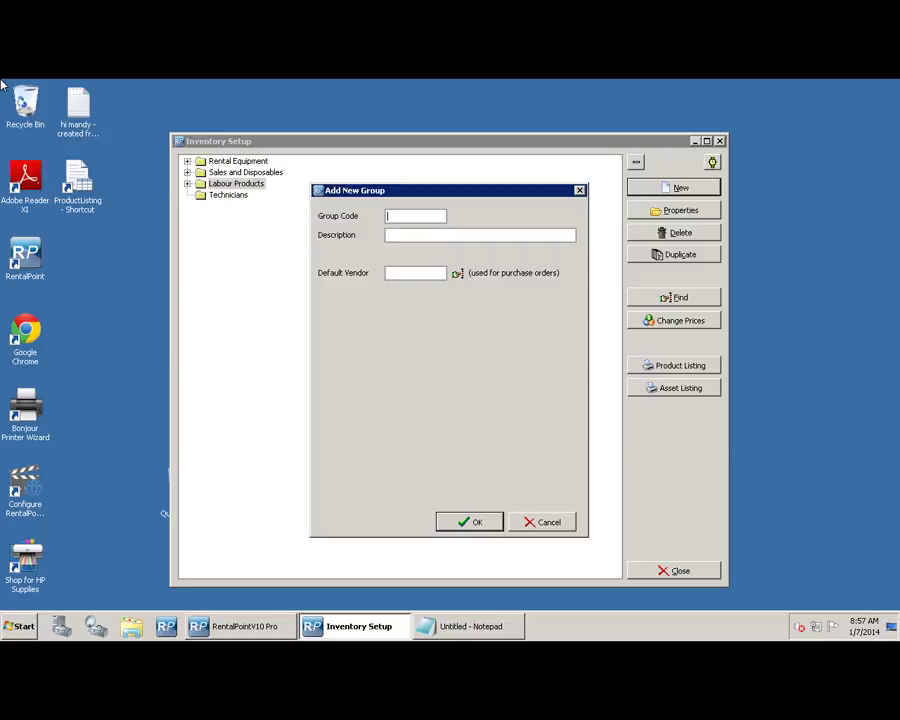
# - Create the L1 'Professional Services' labour group
pyautogui.write('L1')
pyautogui.press('Tab')
pyautogui.write('Professional Services')
pyautogui.press('Return')
pyautogui.press('Return')
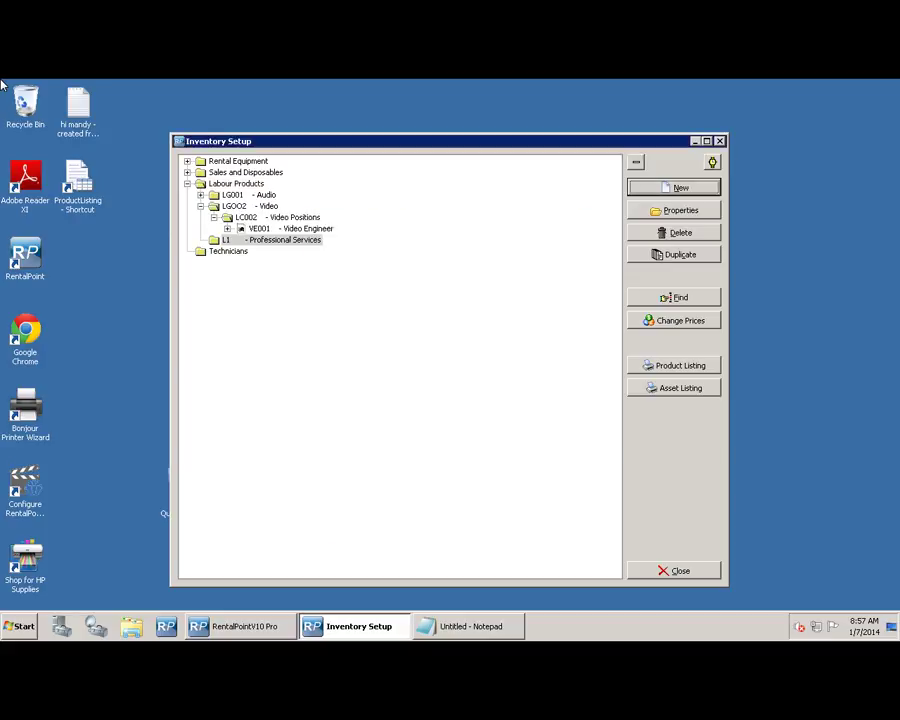
# - Add the L1C1 'Designations' category and start a new product record in it
pyautogui.write('L1C1')
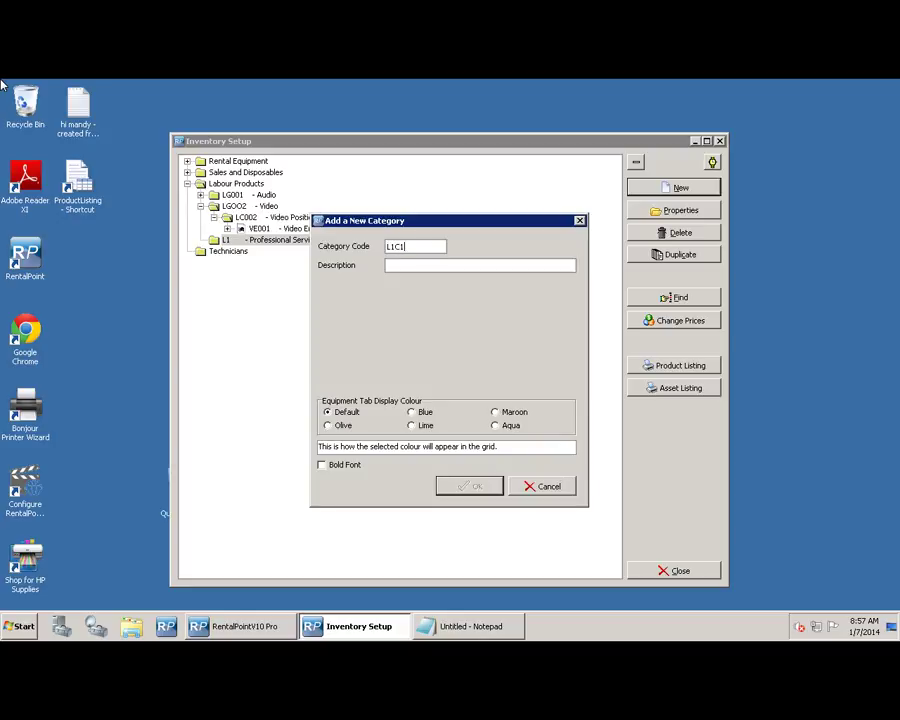
pyautogui.press('Tab')
pyautogui.write('Desig')
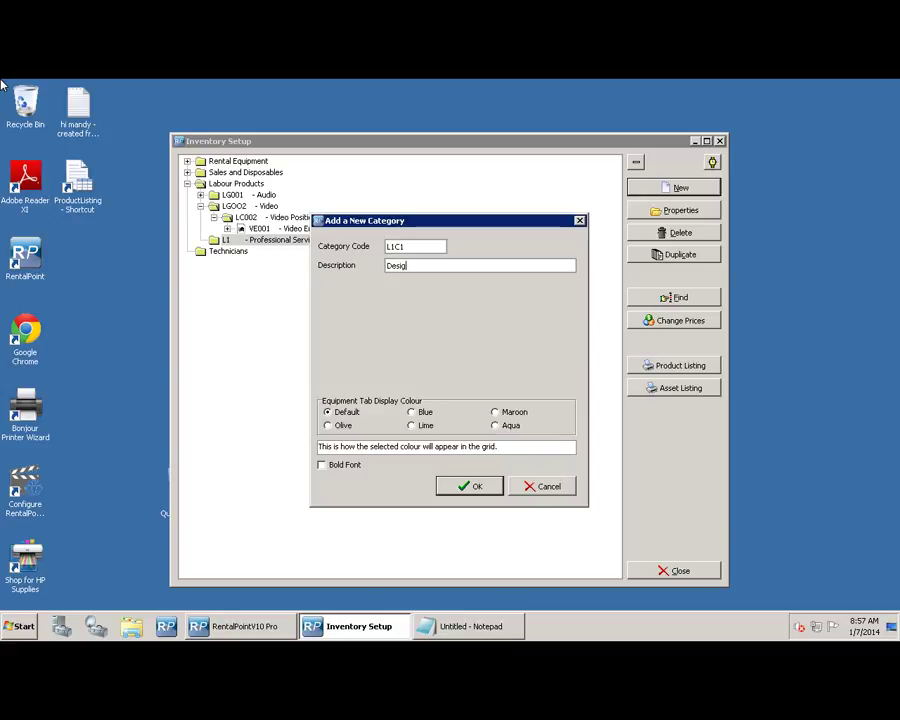
pyautogui.write('nations')
pyautogui.press('Return')
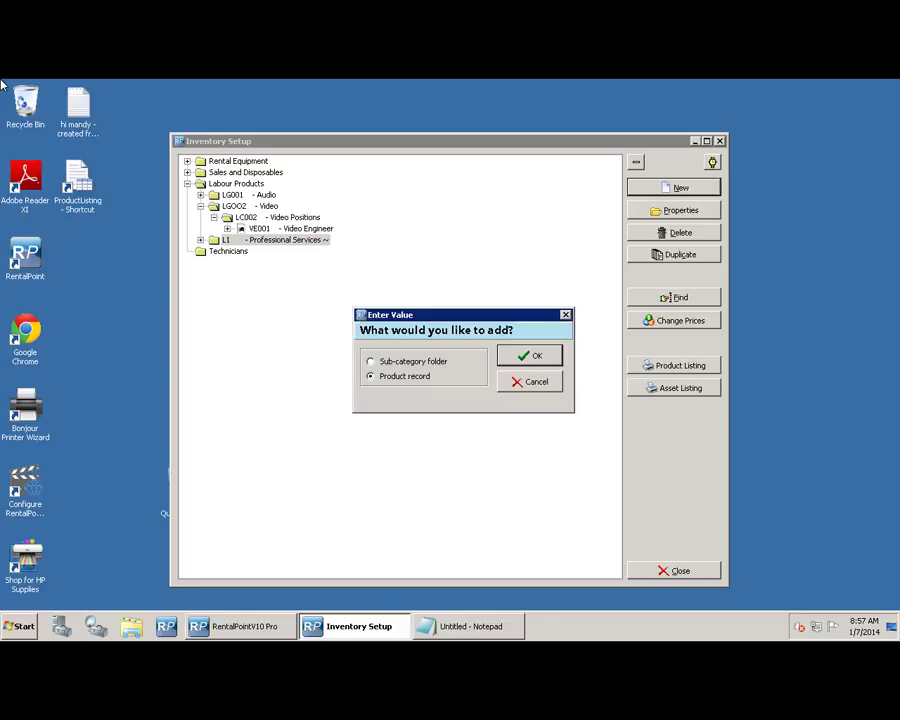
pyautogui.press('Return')
# - Enter code TV, description 'TV Technician', day rate 500 and hourly rate 65
pyautogui.write('TV')
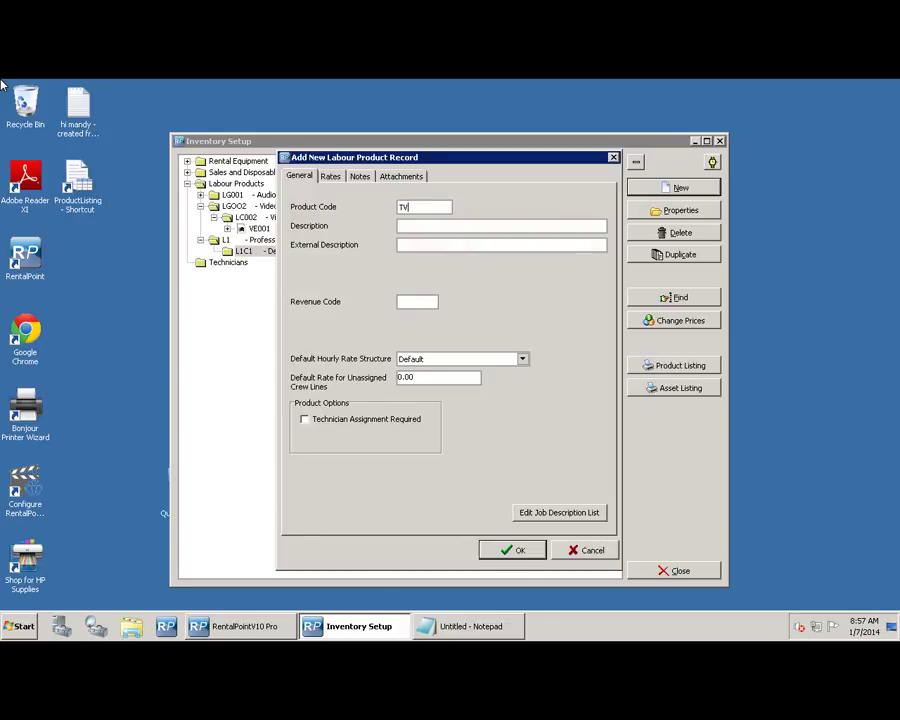
pyautogui.press('Tab')
pyautogui.write('TV Technician')
pyautogui.hotkey('ctrl', 'Tab')
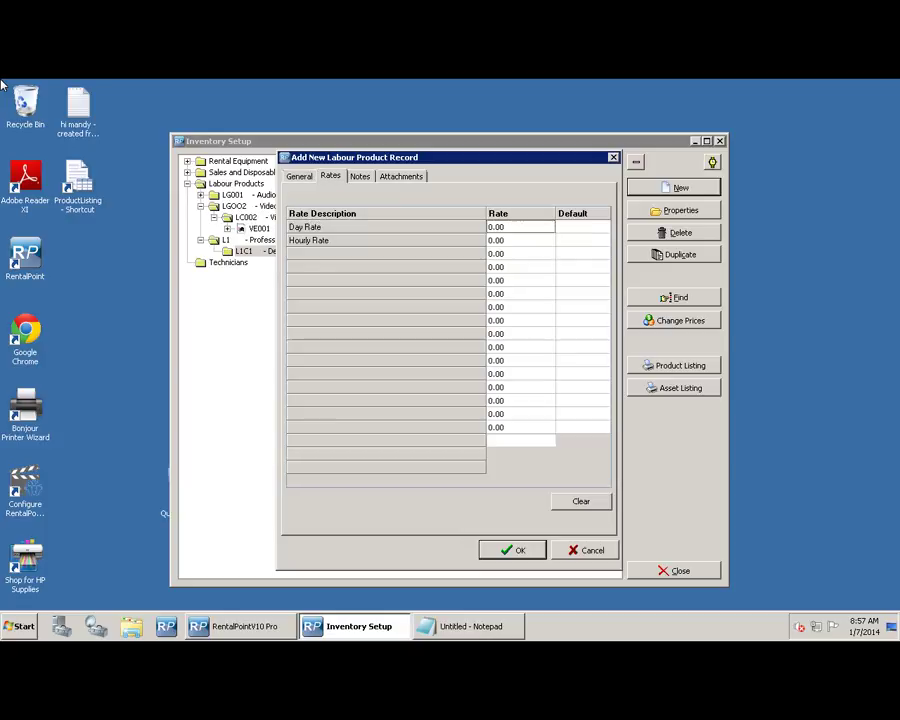
pyautogui.press('Tab')
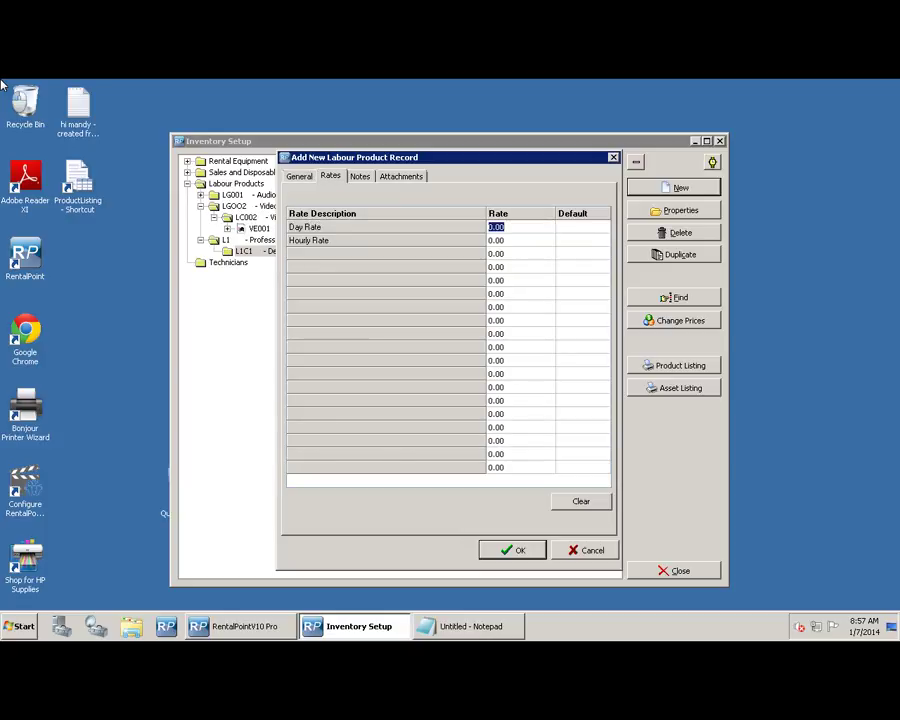
pyautogui.write('500')
pyautogui.press('Down')
pyautogui.write('65')
# - Make Day Rate the default, add the TV Technician record, and duplicate it
pyautogui.click(582, 227)
pyautogui.click(582, 227)
pyautogui.click(603, 227)
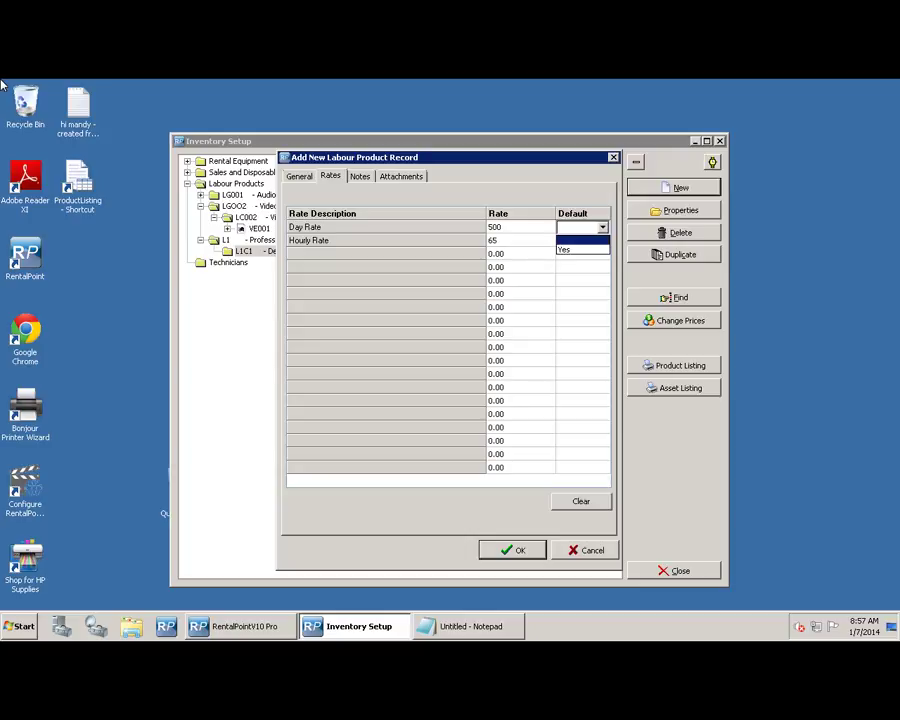
pyautogui.click(580, 250)
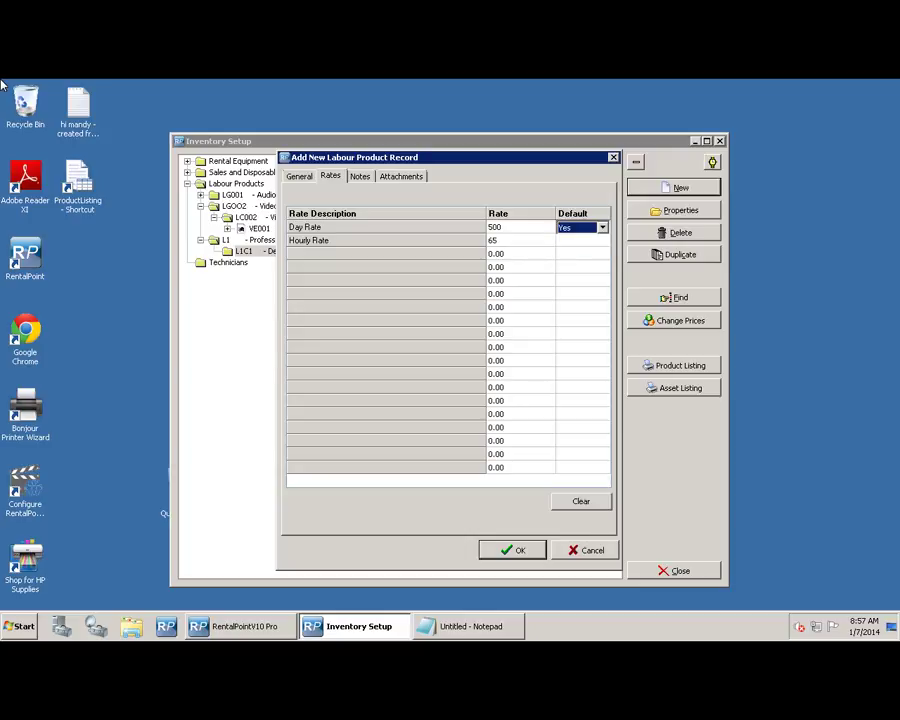
pyautogui.press('Return')
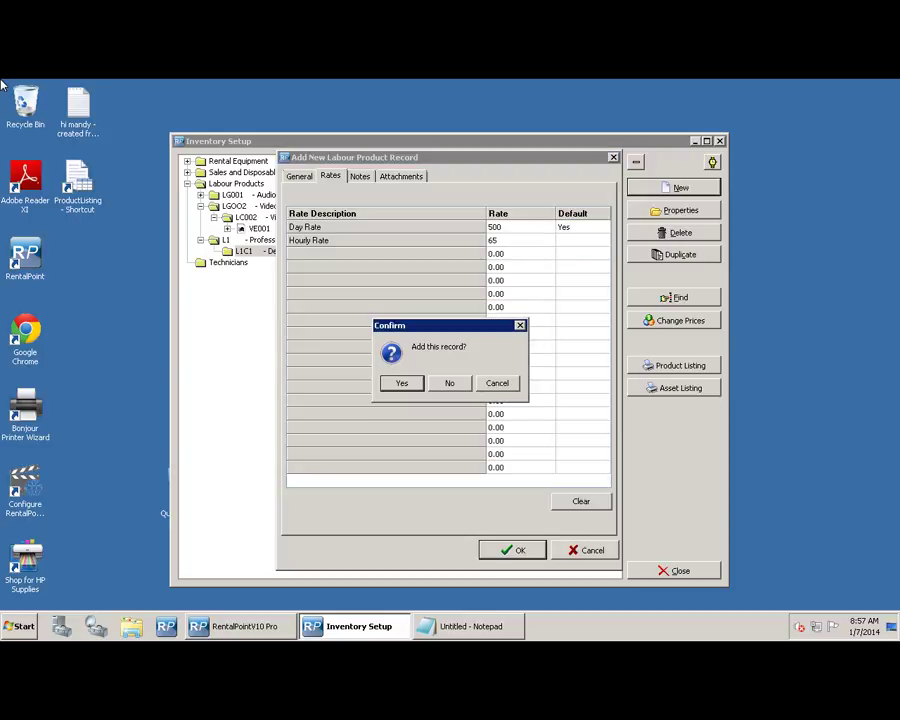
pyautogui.press('Return')
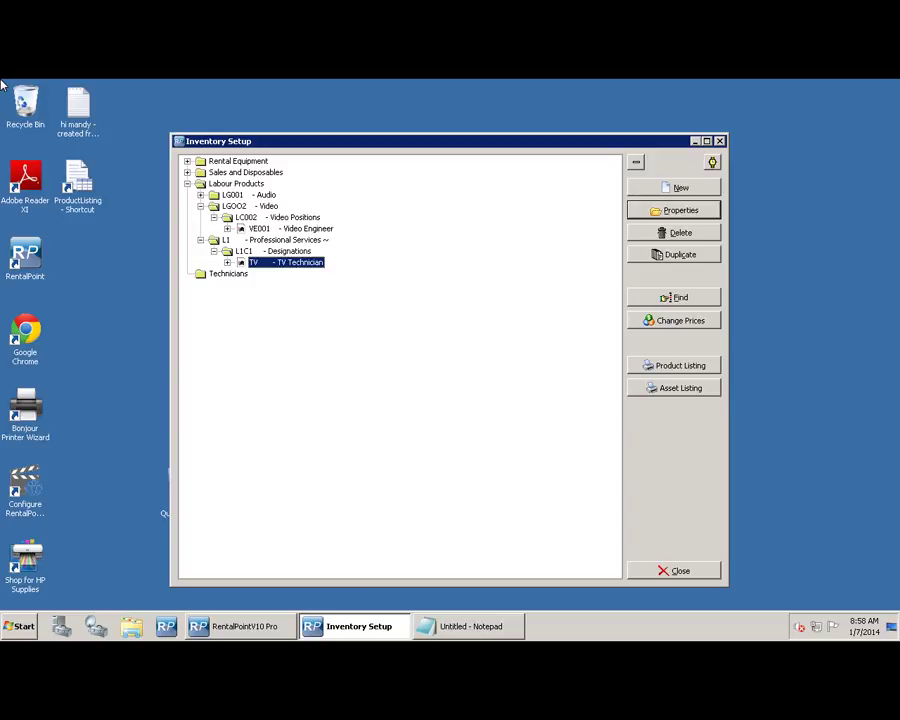
pyautogui.click(680, 254)
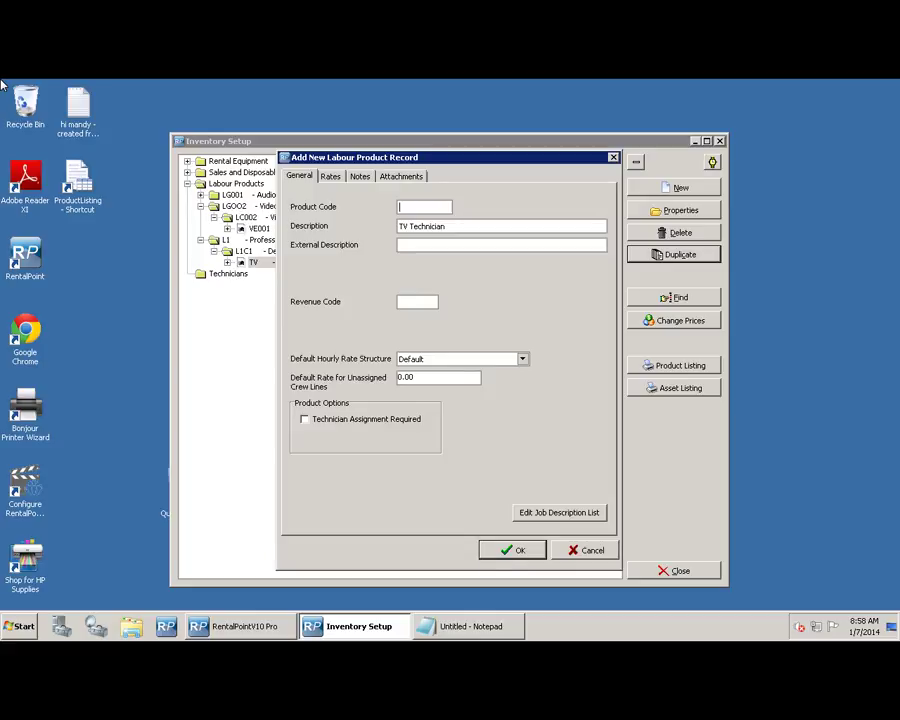
# - Save the copy as Stage Manager, code SM, keeping the 500/65 rates
pyautogui.write('SM')
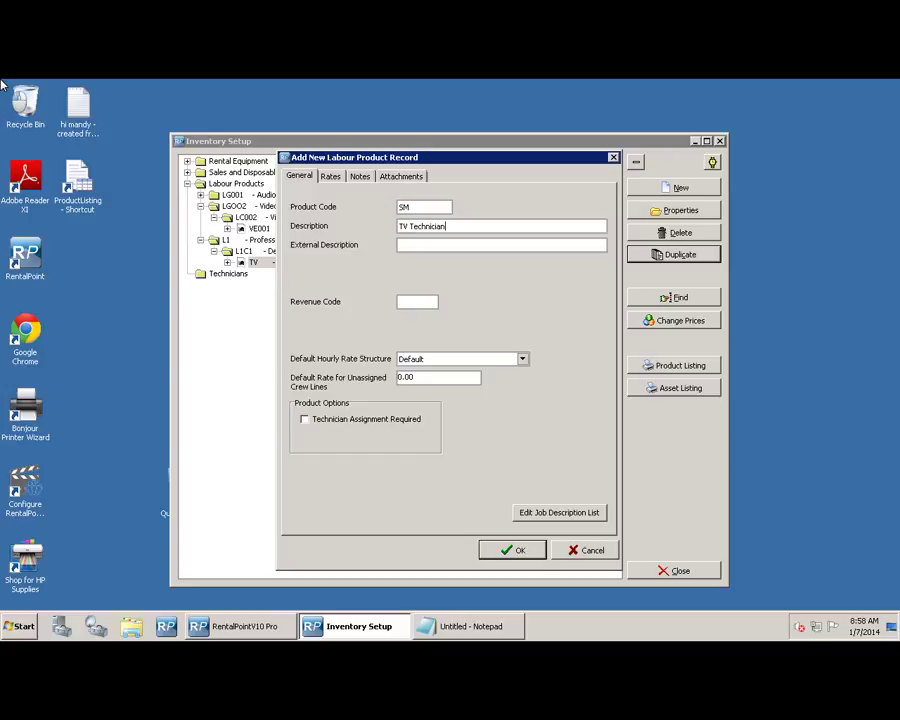
pyautogui.press('Tab')
pyautogui.write('Stage Manager')
pyautogui.hotkey('ctrl', 'Tab')
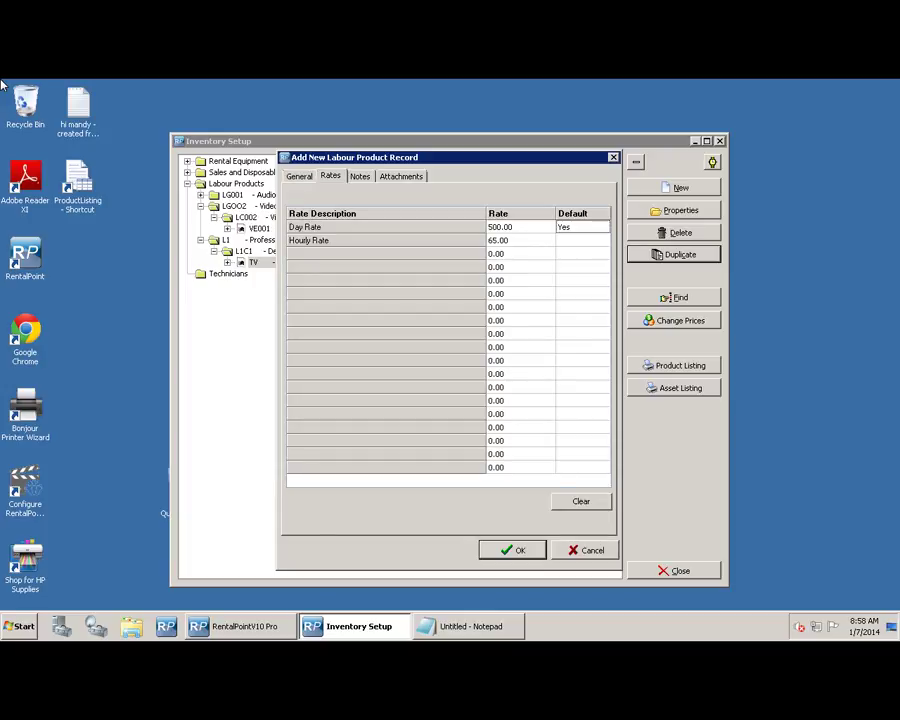
pyautogui.press('Return')
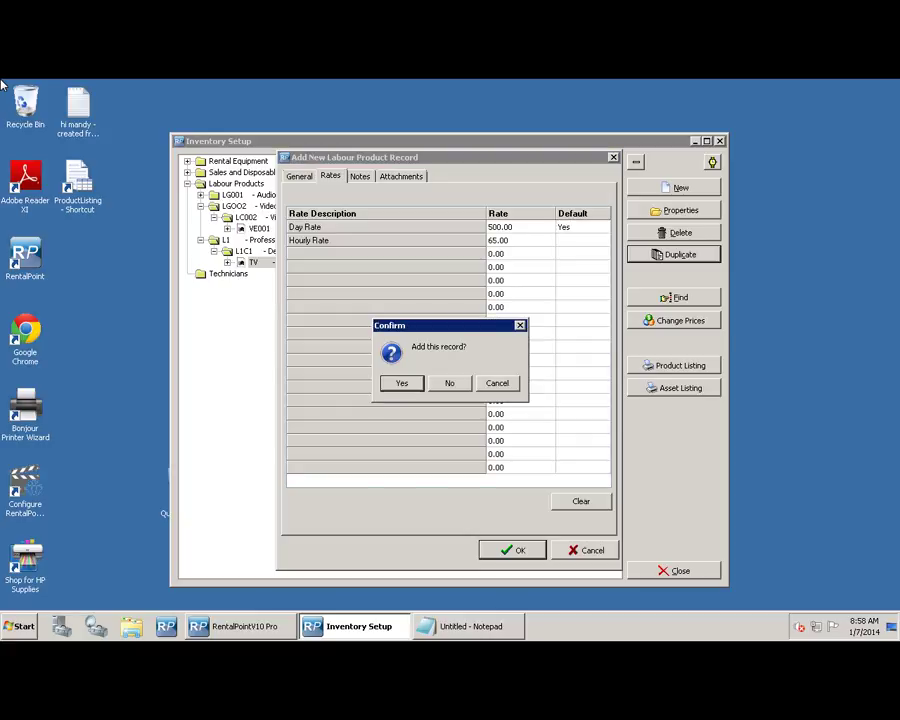
pyautogui.press('Return')
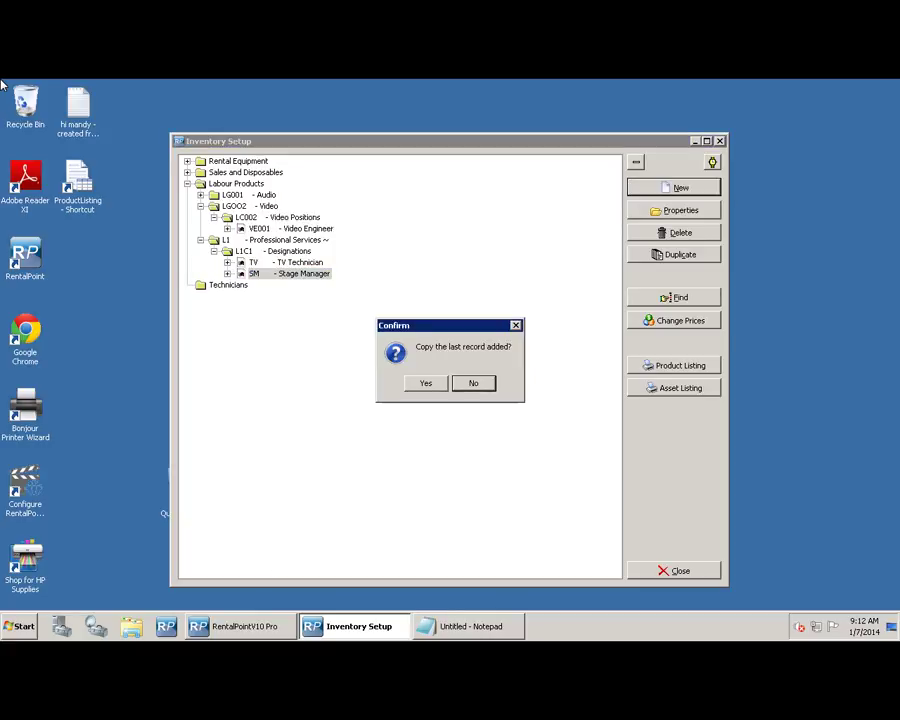
# - Copy the last record again and save it as Audio Tech, code AUD
pyautogui.press('y')
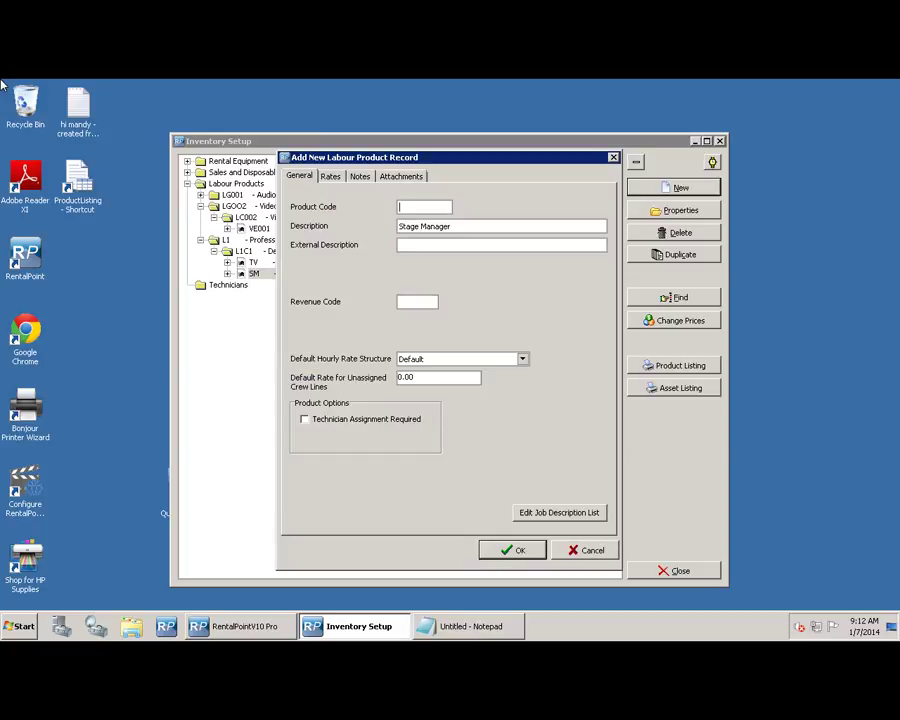
pyautogui.write('AUD')
pyautogui.press('Tab')
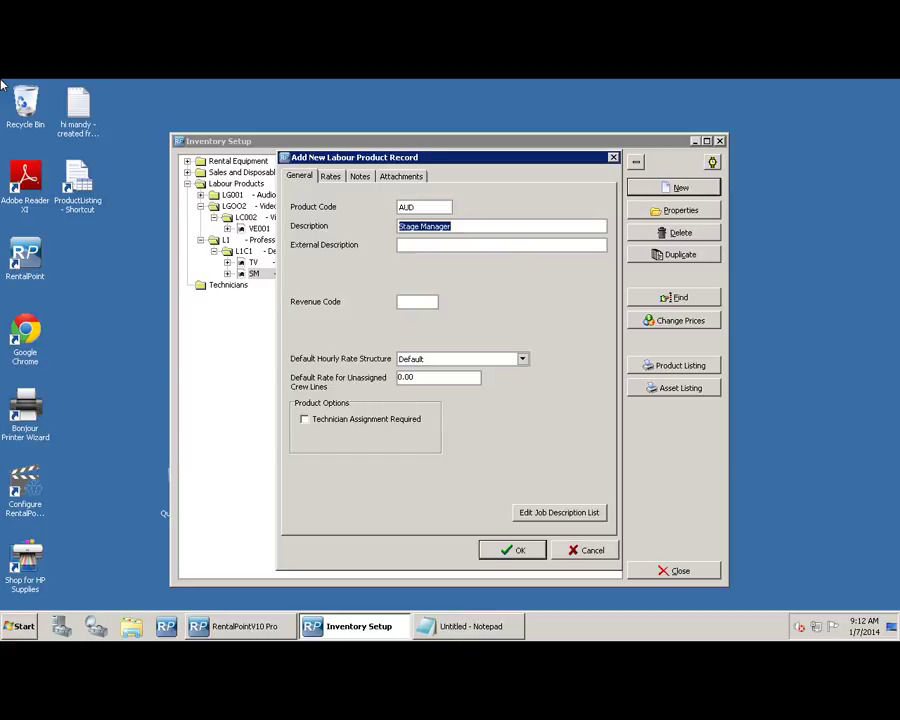
pyautogui.write('Audio Tech')
pyautogui.hotkey('ctrl', 'Tab')
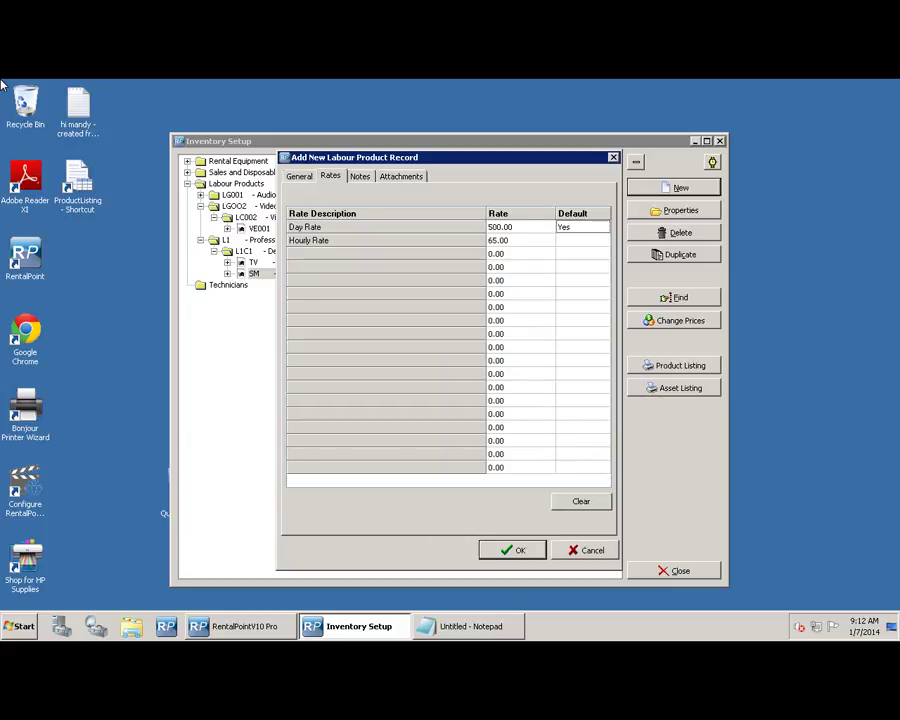
pyautogui.press('Return')
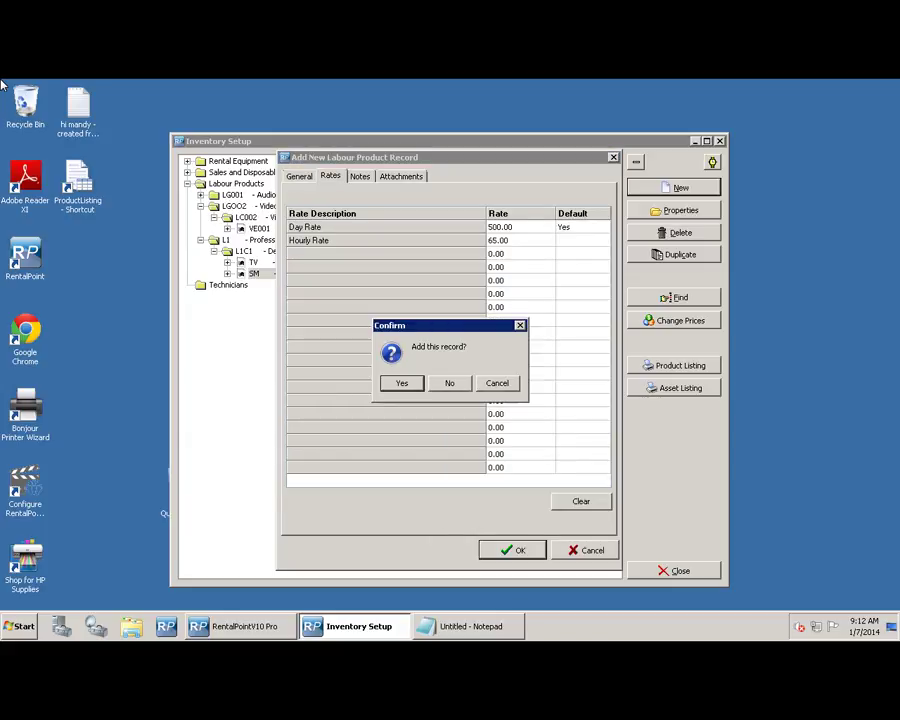
pyautogui.press('Return')
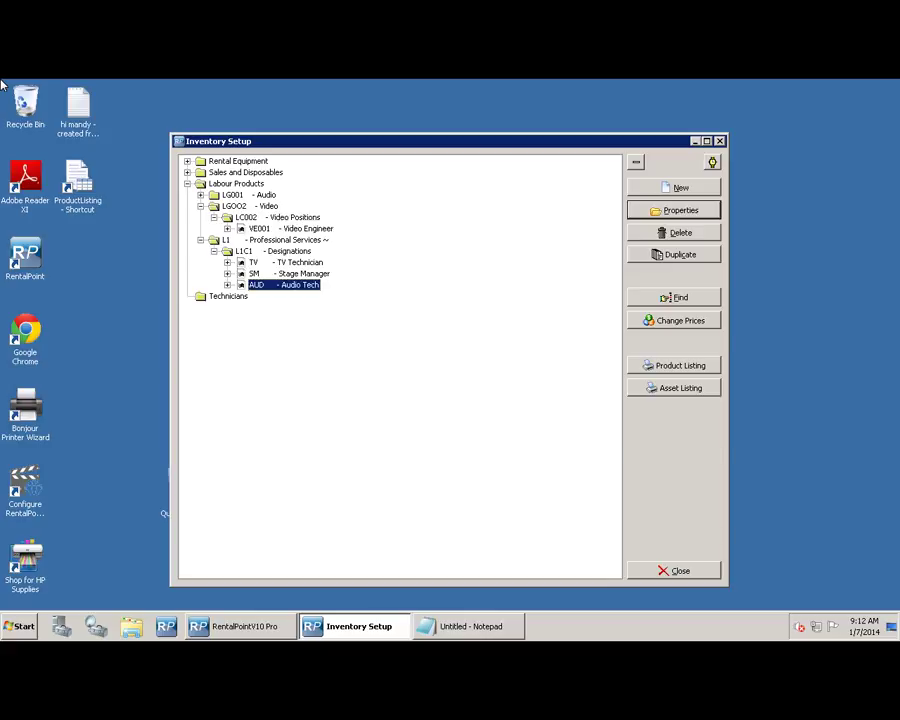
pyautogui.hotkey('alt', 'n')
# - Start a blank SHOW 'Show Technician' record with day rate 450 and hourly rate 60
pyautogui.press('Return')
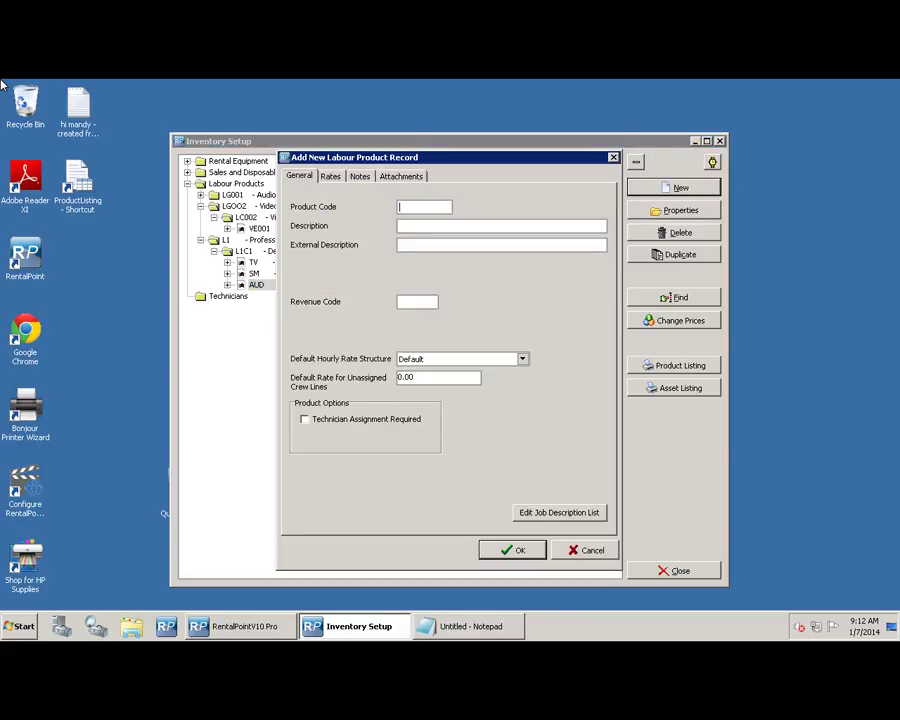
pyautogui.write('SHOW')
pyautogui.press('Tab')
pyautogui.write('Show Technician')
pyautogui.hotkey('ctrl', 'Tab')
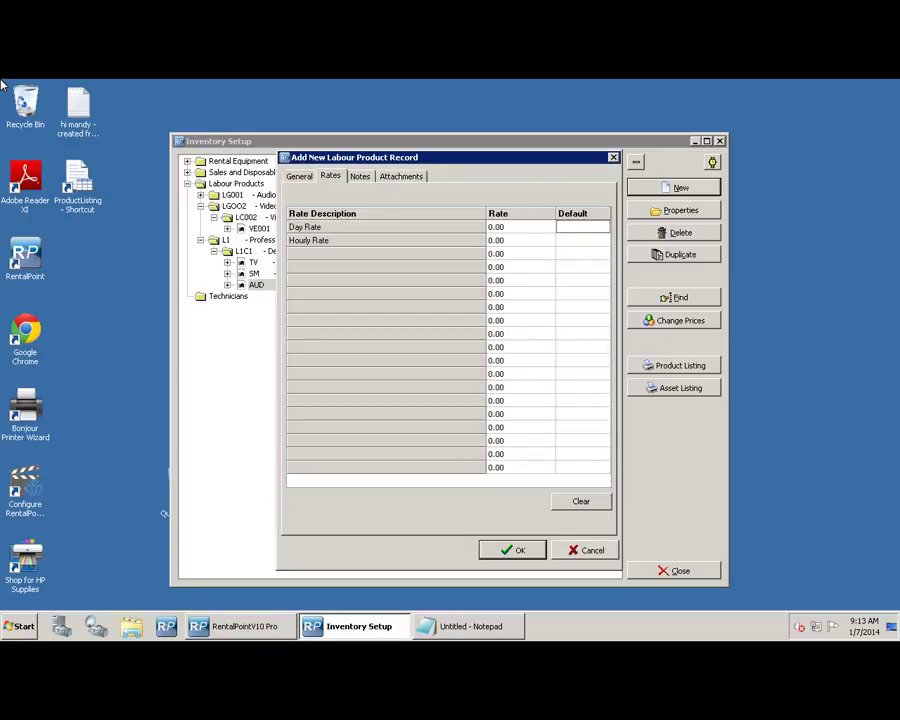
pyautogui.hotkey('shift', 'Tab')
pyautogui.write('450')
pyautogui.press('Down')
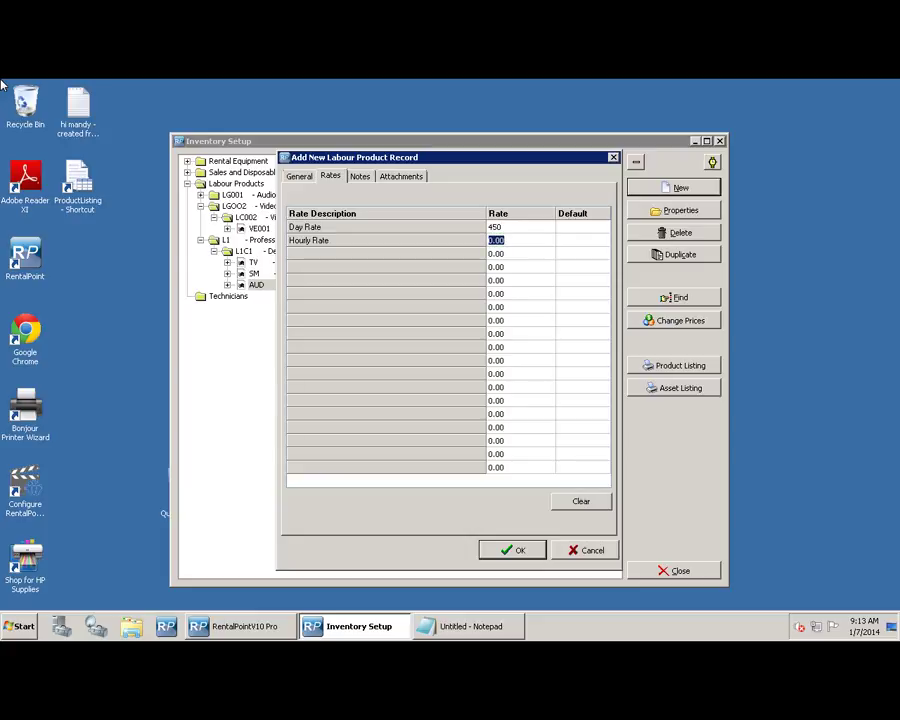
pyautogui.write('60')
# - Make Day Rate the default and add the Show Technician record
pyautogui.click(580, 227)
pyautogui.click(580, 227)
pyautogui.click(603, 228)
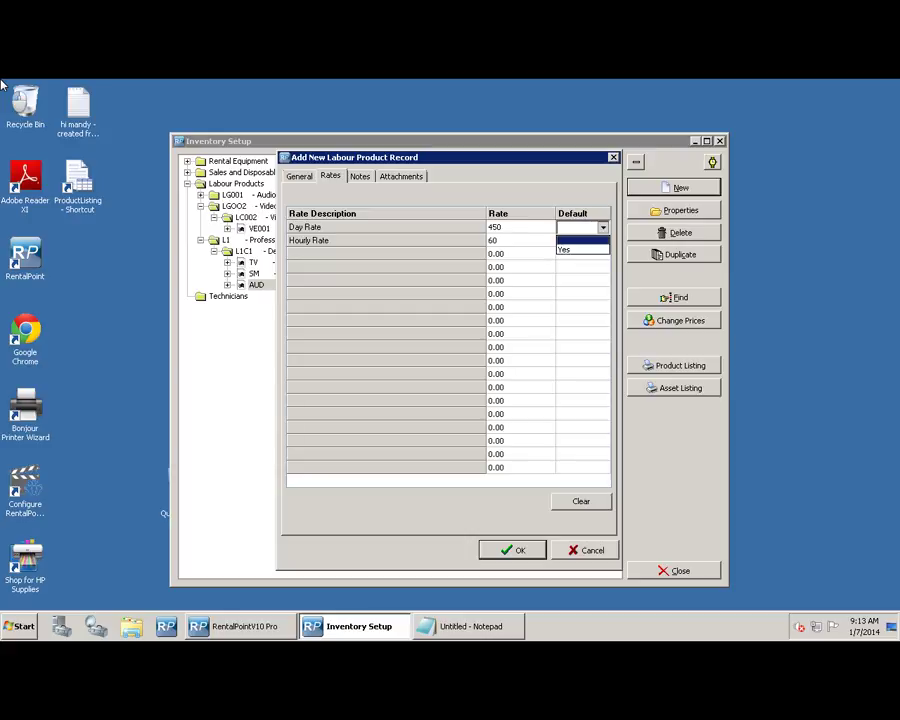
pyautogui.press('Down')
pyautogui.press('Return')
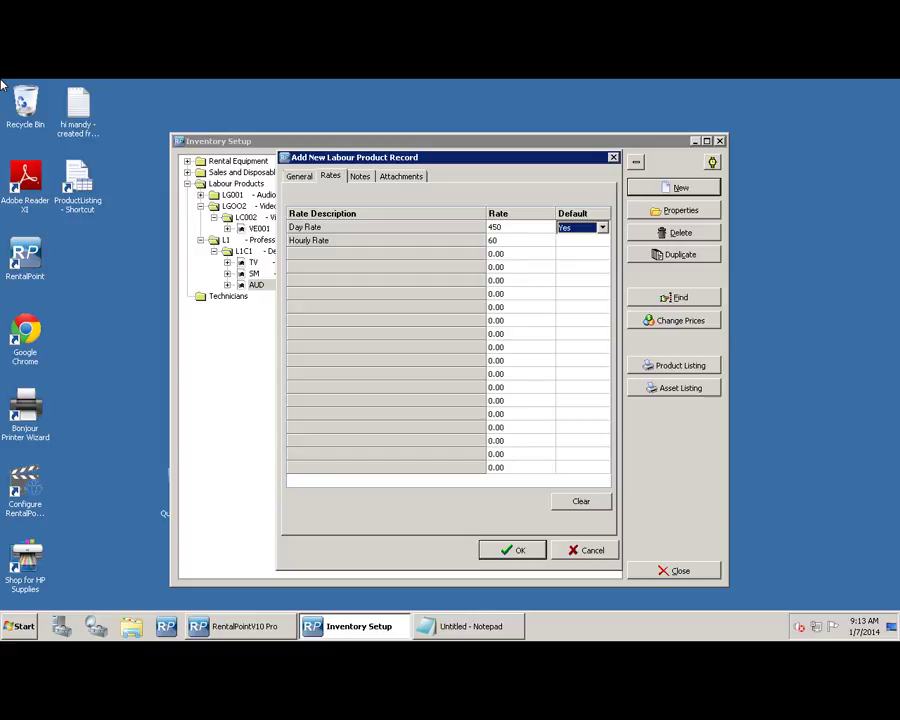
pyautogui.press('Return')
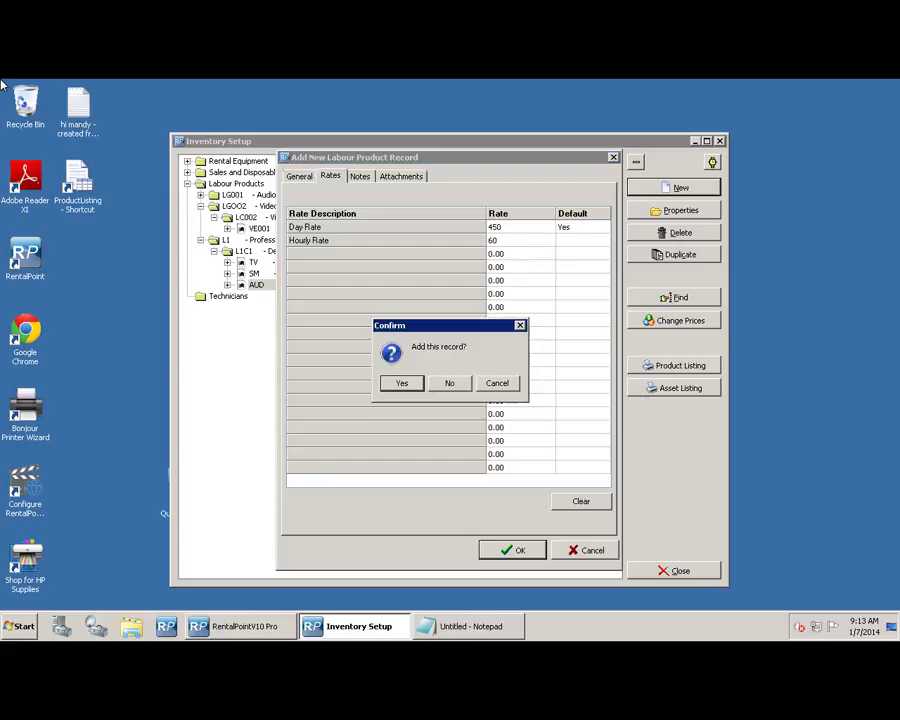
pyautogui.press('Return')
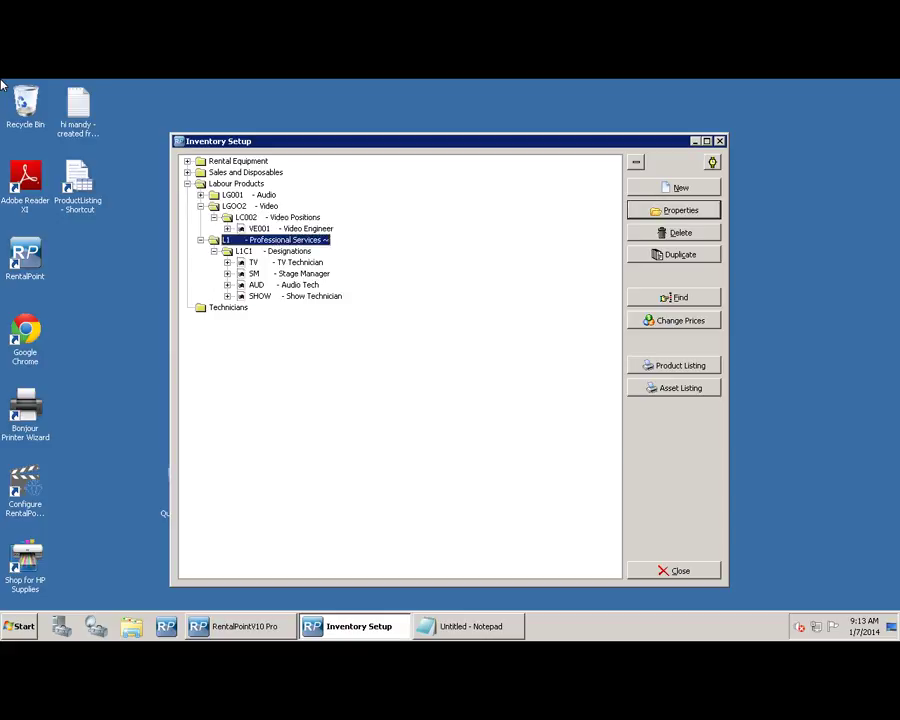
# - Create the T1 'Crew' group folder under Technicians
pyautogui.press('Down')
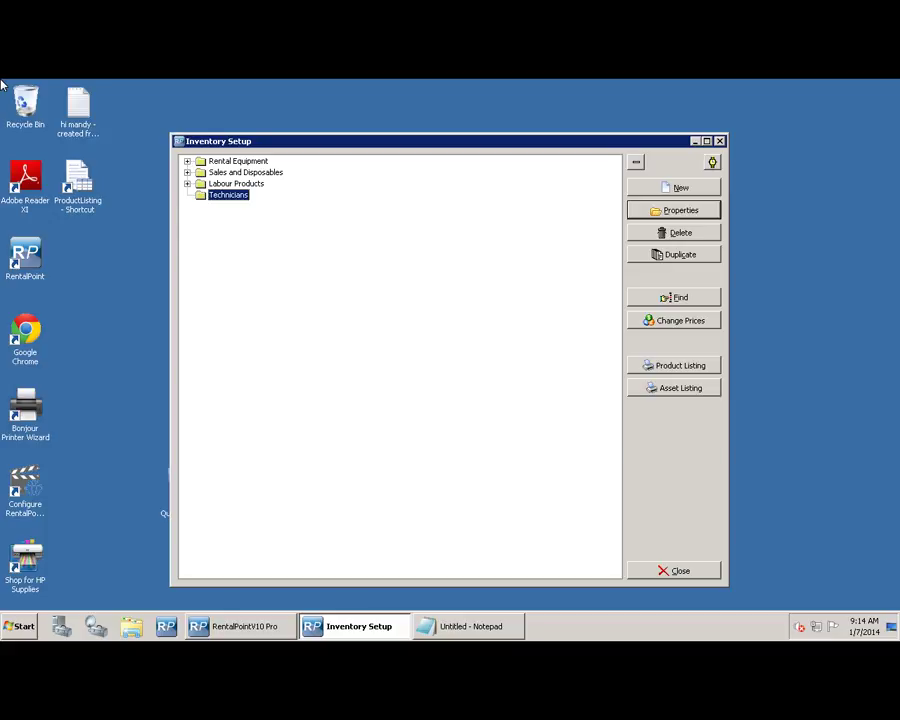
pyautogui.click(681, 188)
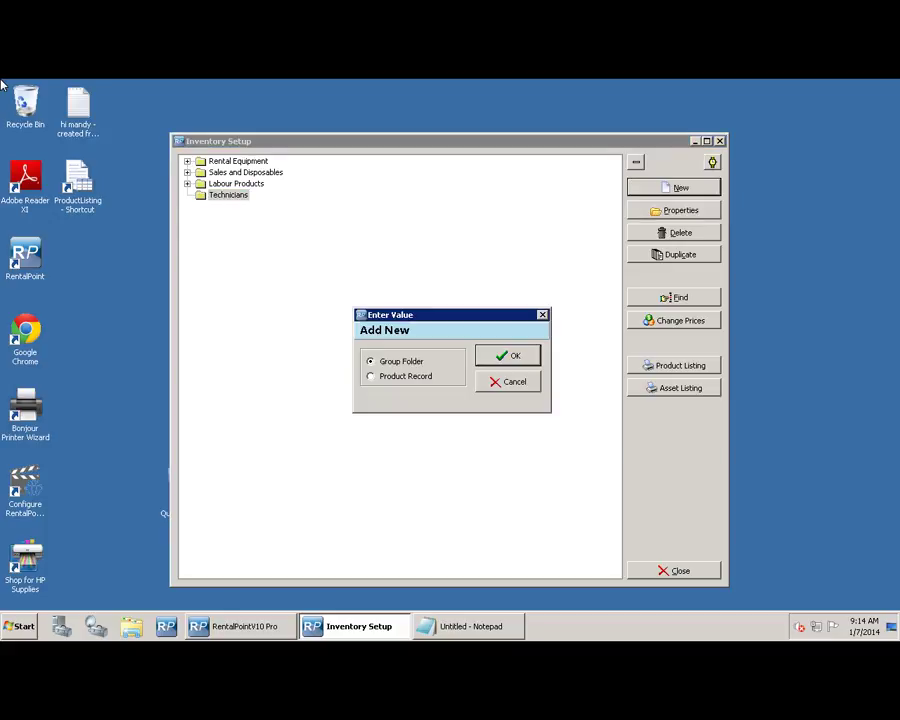
pyautogui.press('Return')
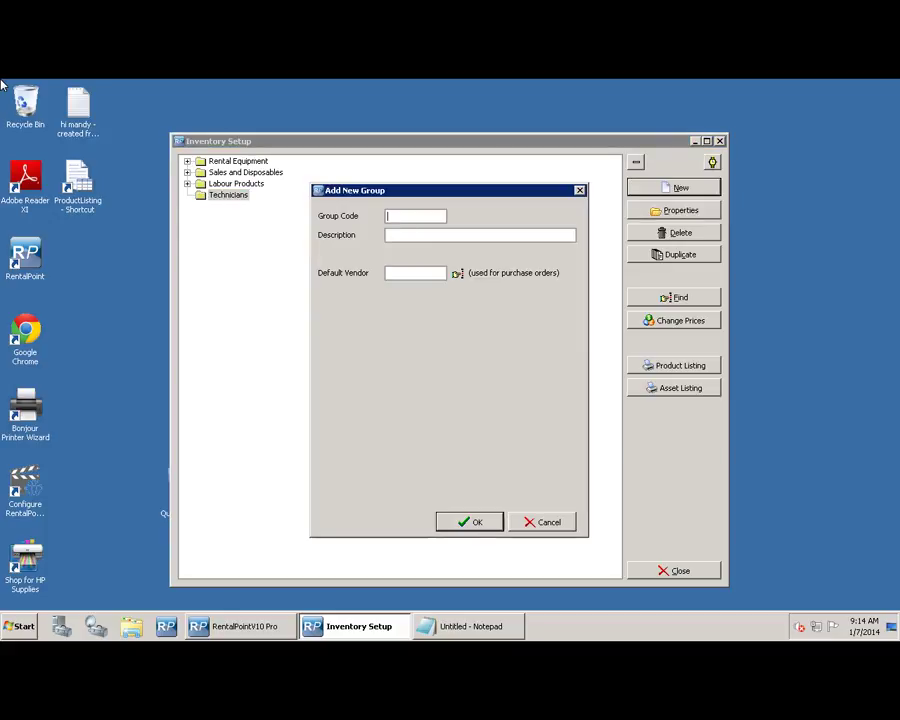
pyautogui.write('T1')
pyautogui.press('Tab')
pyautogui.write('Crew')
pyautogui.press('Return')
# - Add the T1C1 'Employees' category and start a new product record in it
pyautogui.press('y')
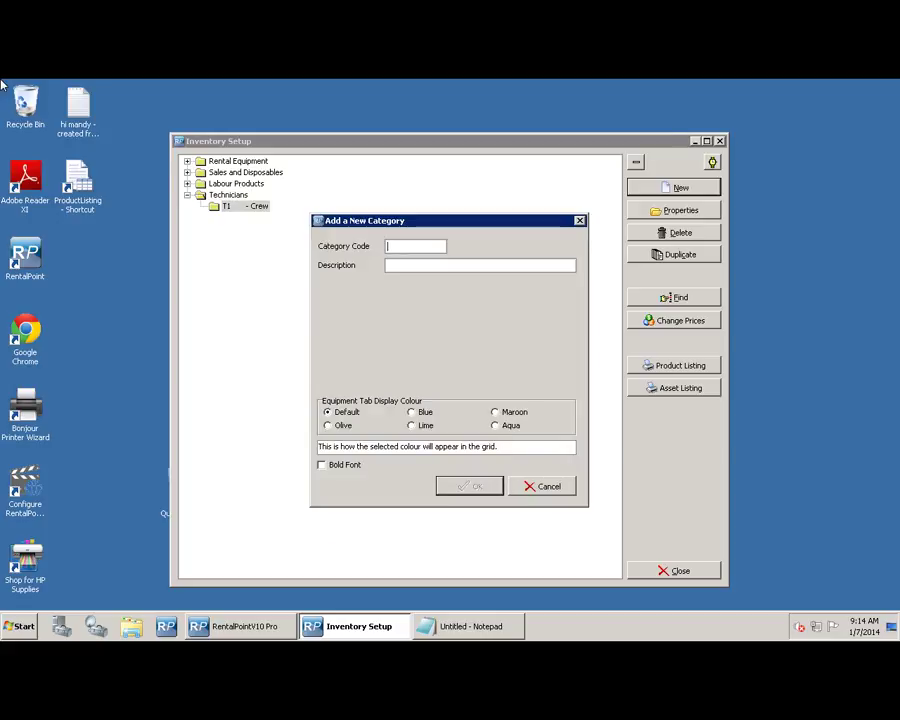
pyautogui.write('T1C1')
pyautogui.press('Tab')
pyautogui.write('Employees')
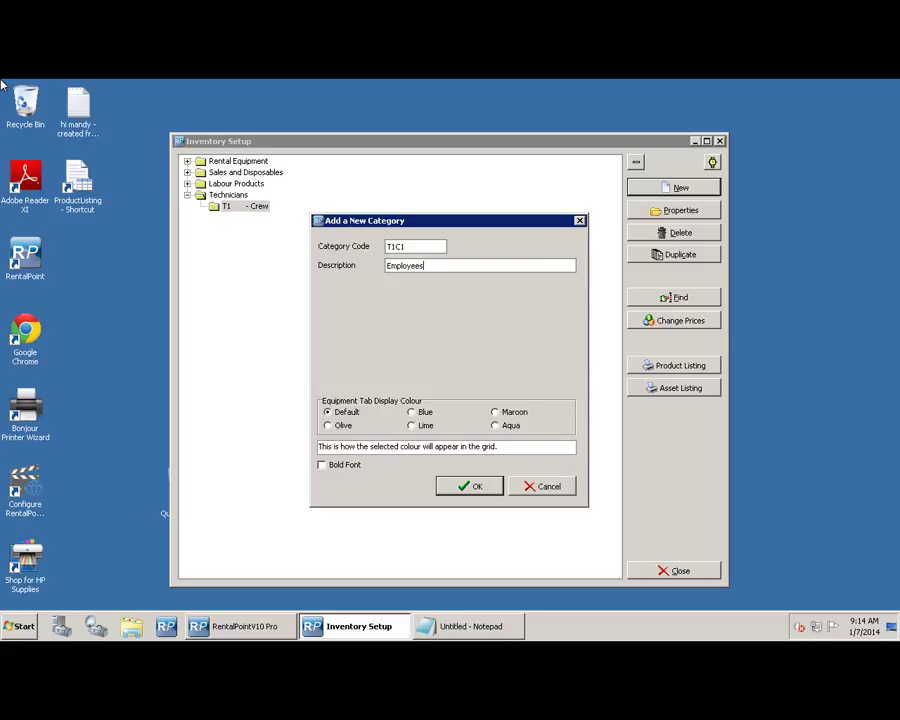
pyautogui.press('Return')
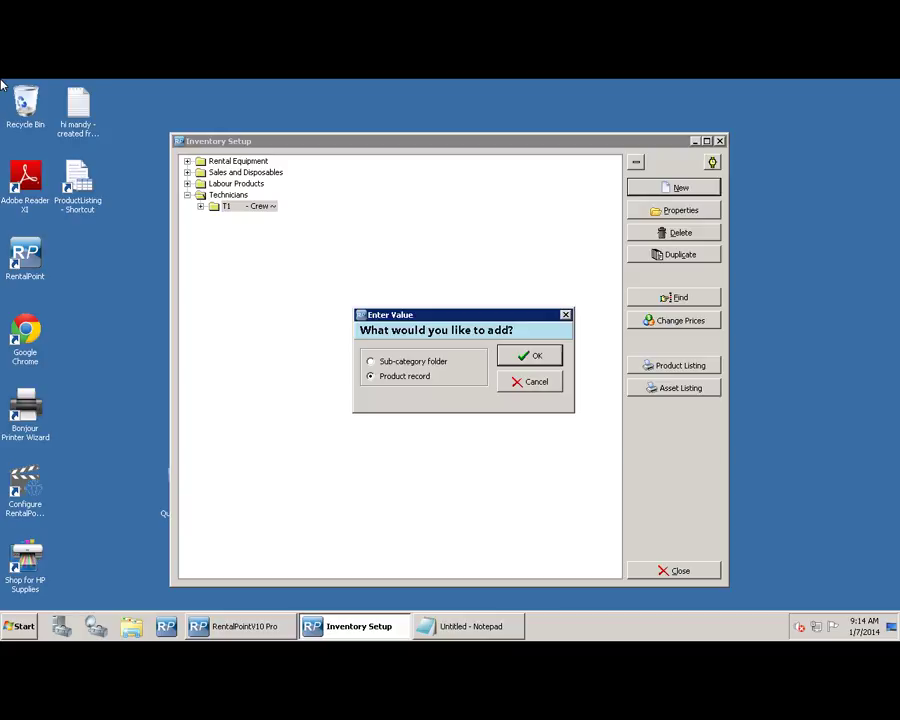
pyautogui.press('Return')
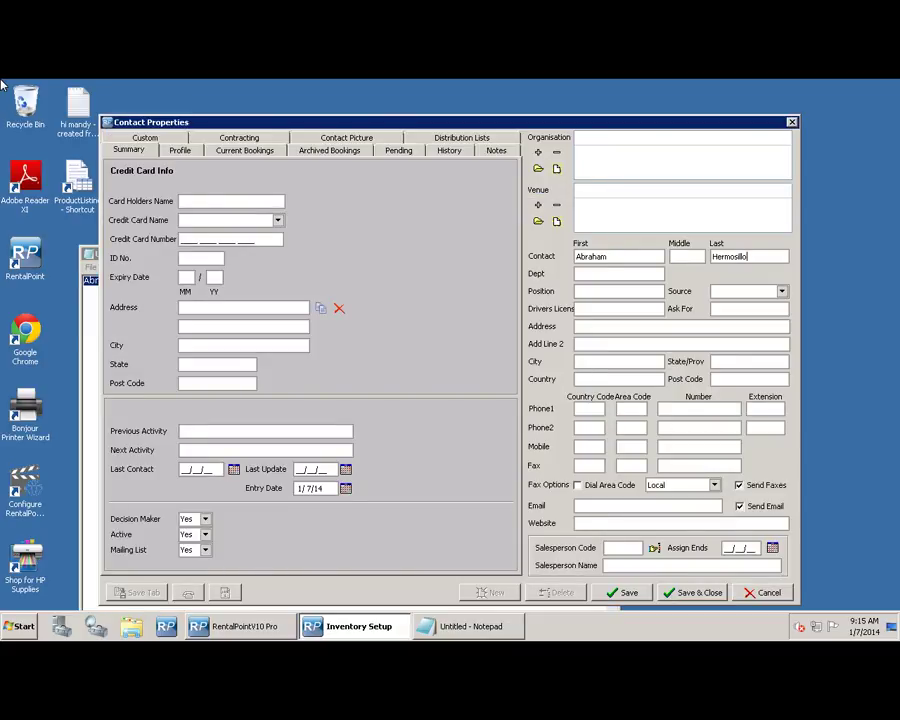
# - Save the new technician contact and show its Contracting rates
pyautogui.click(627, 593)
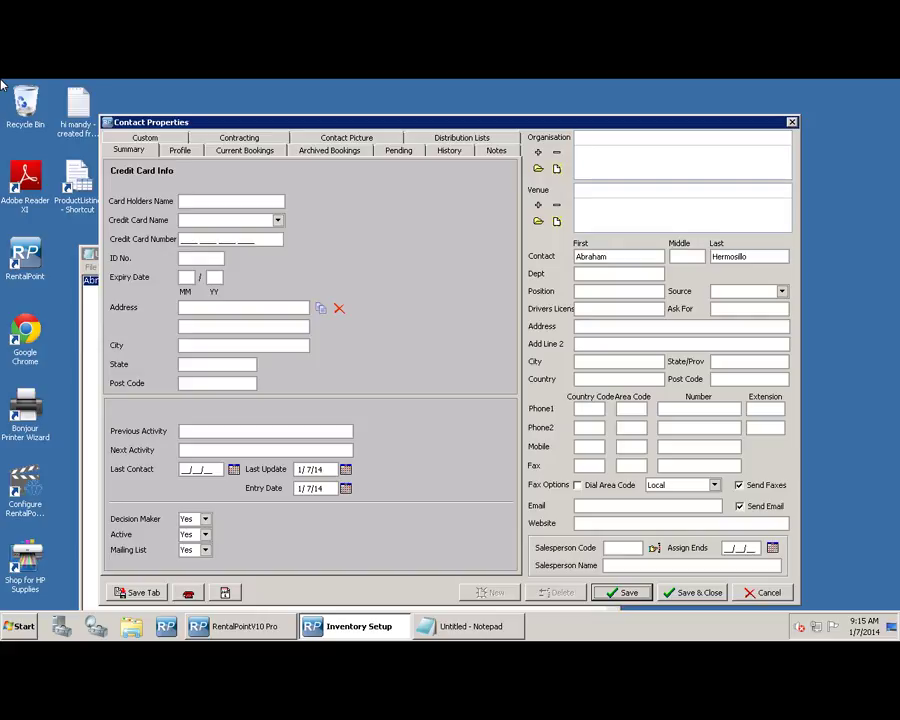
pyautogui.click(239, 138)
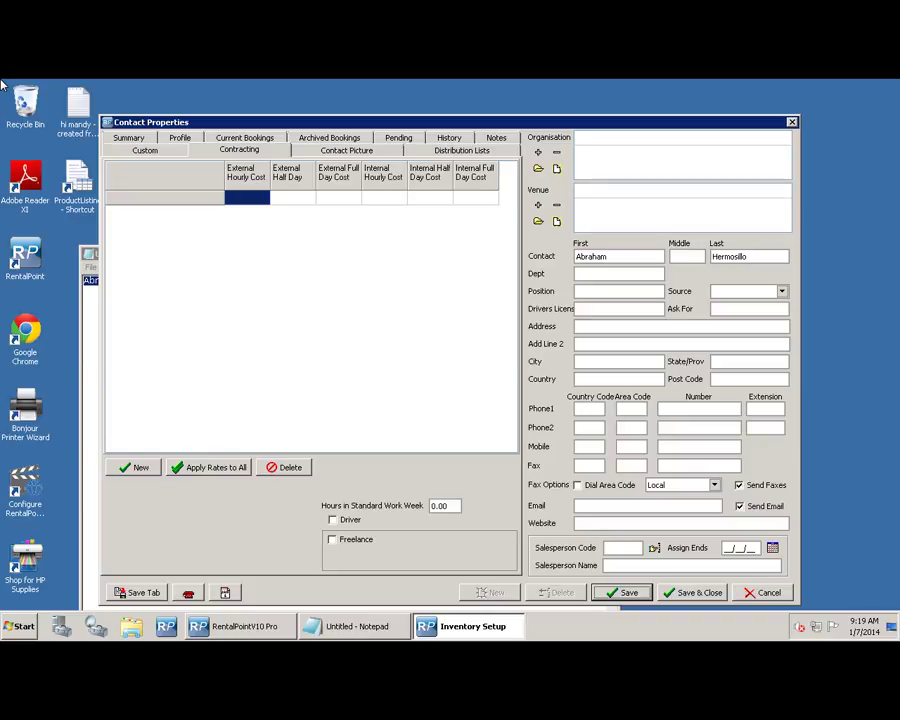
# - Add the TV Technician designation with internal costs 15.00 hourly, 60.00 half day, 120.00 full day
pyautogui.click(133, 467)
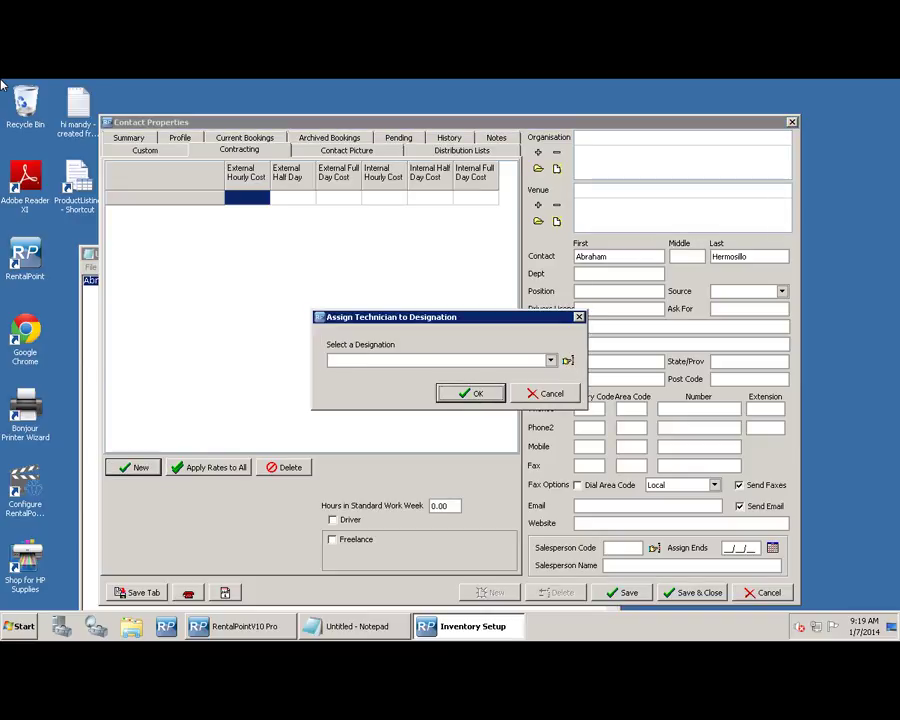
pyautogui.click(550, 360)
pyautogui.press('Down')
pyautogui.press('Down')
pyautogui.press('Down')
pyautogui.press('Down')
pyautogui.press('Down')
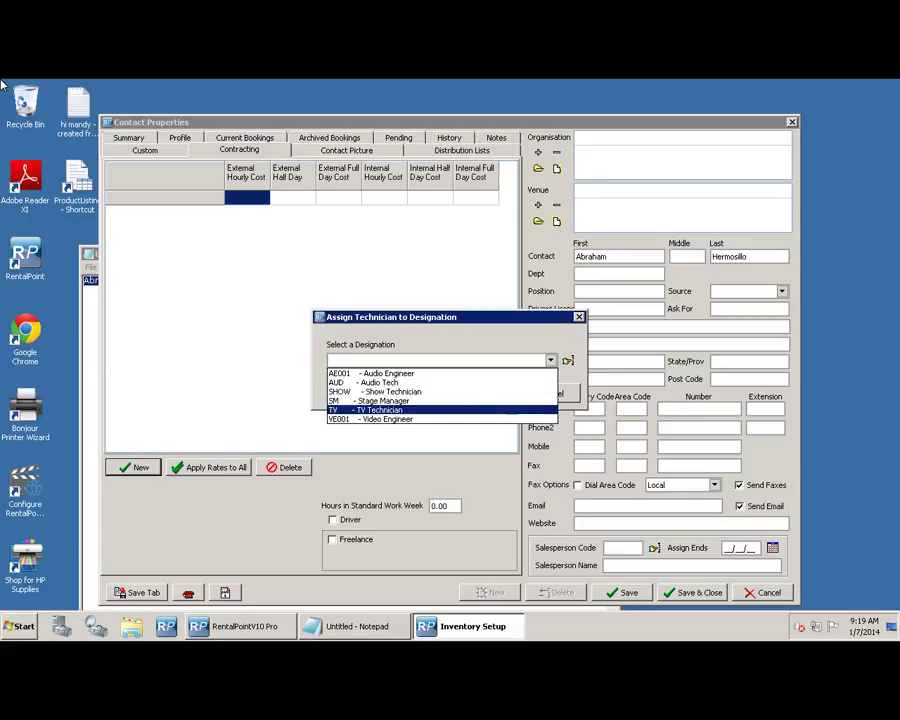
pyautogui.press('Return')
pyautogui.press('Return')
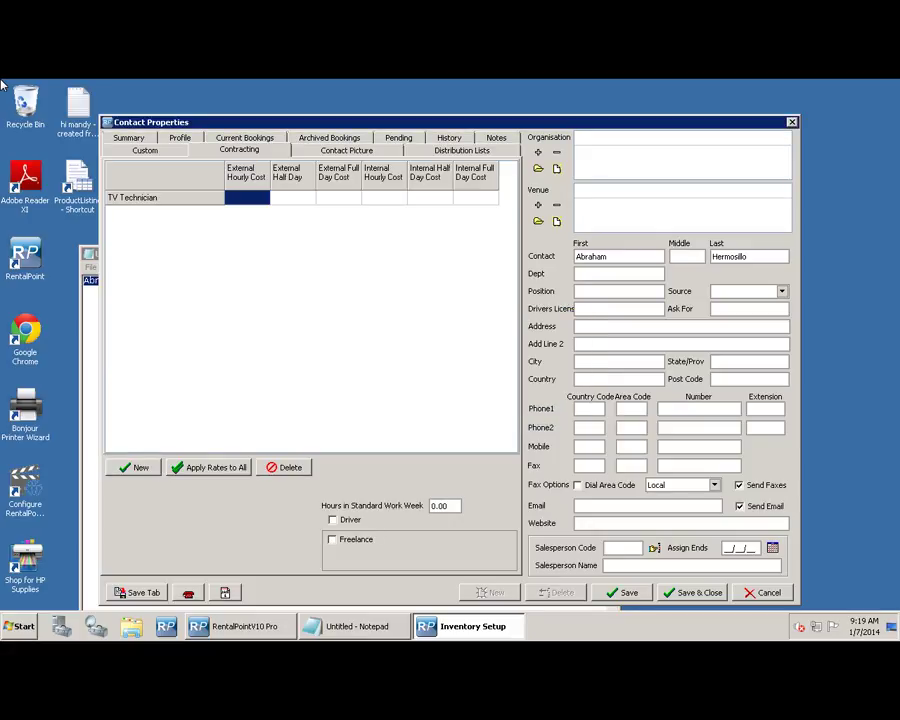
pyautogui.press('Return')
pyautogui.press('Return')
pyautogui.press('Return')
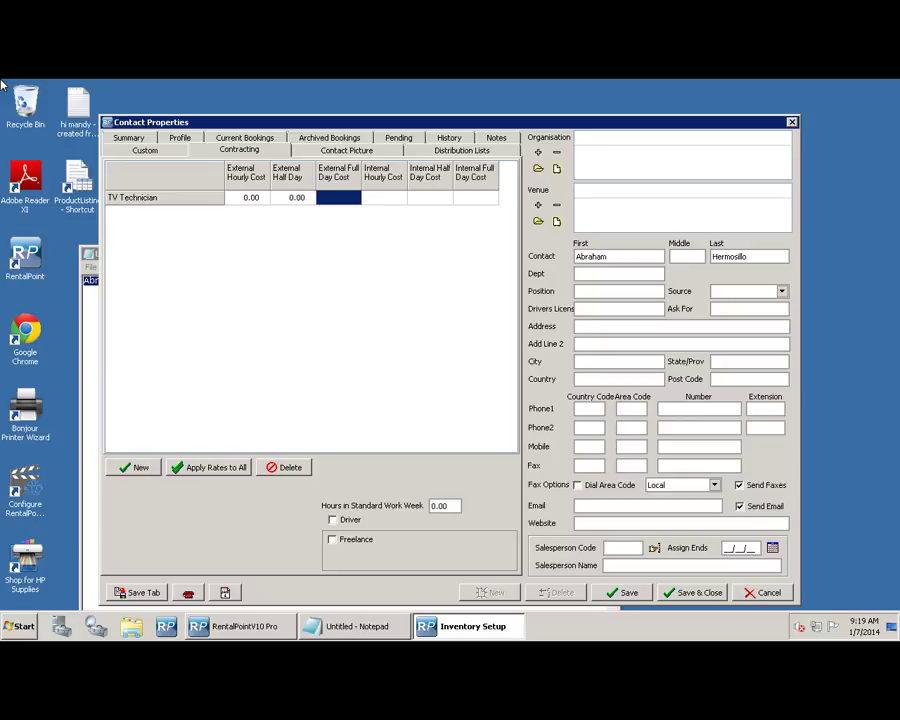
pyautogui.press('Tab')
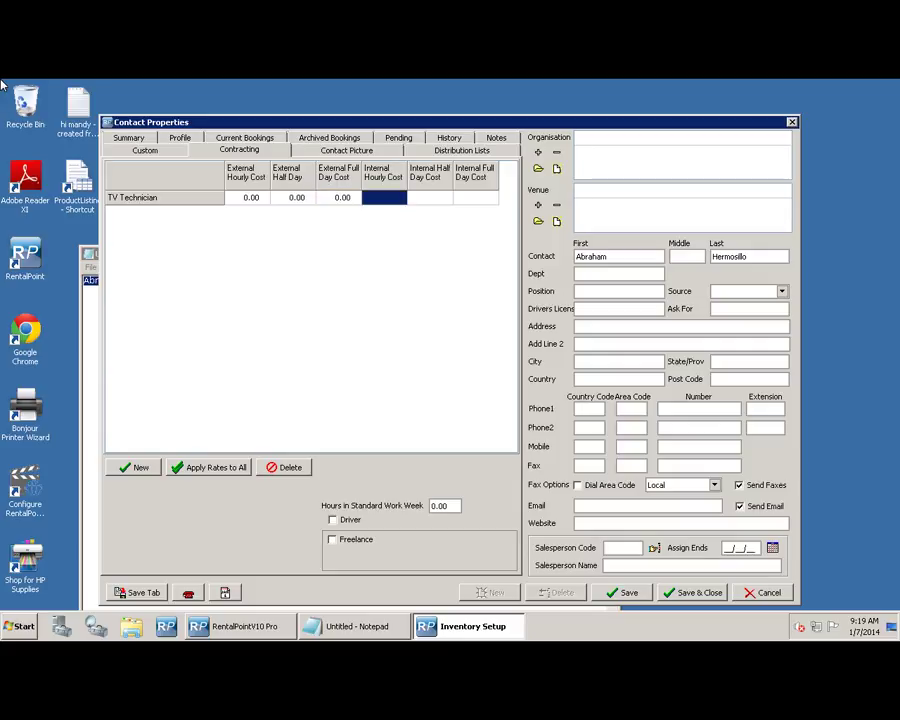
pyautogui.write('15')
pyautogui.press('Tab')
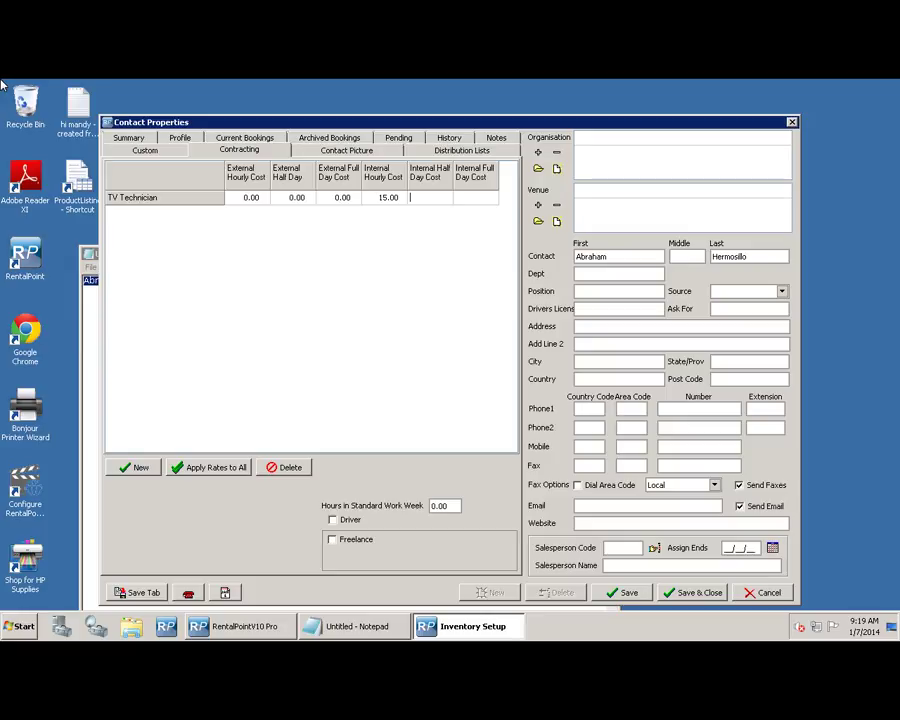
pyautogui.write('60')
pyautogui.press('Tab')
pyautogui.write('120')
pyautogui.press('Tab')
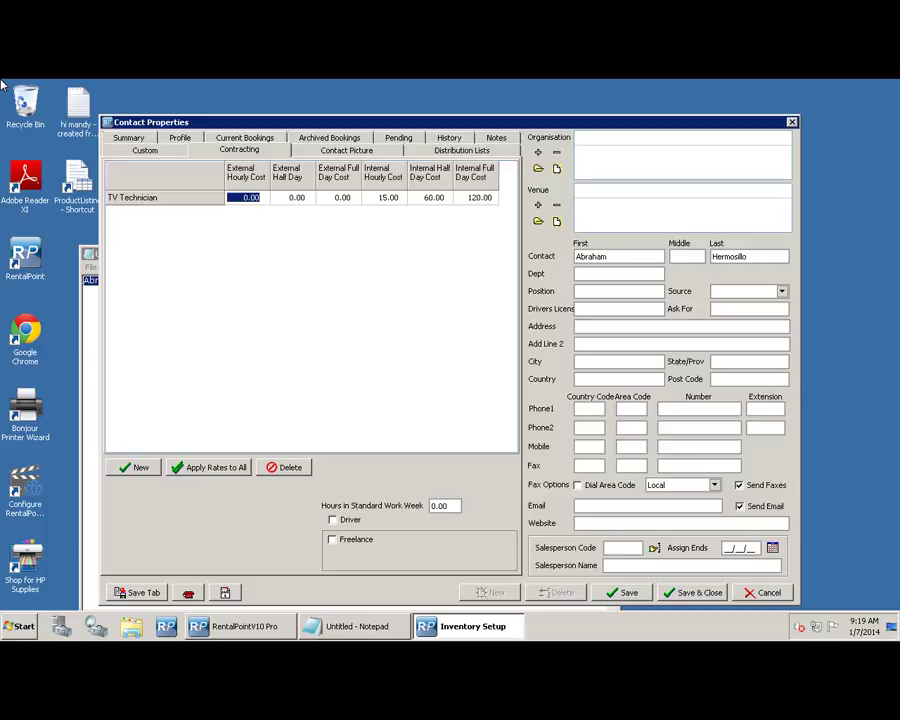
# - Add the Show Technician designation with the same 15.00/60.00/120.00 internal costs
pyautogui.click(135, 467)
pyautogui.hotkey('alt', 'Down')
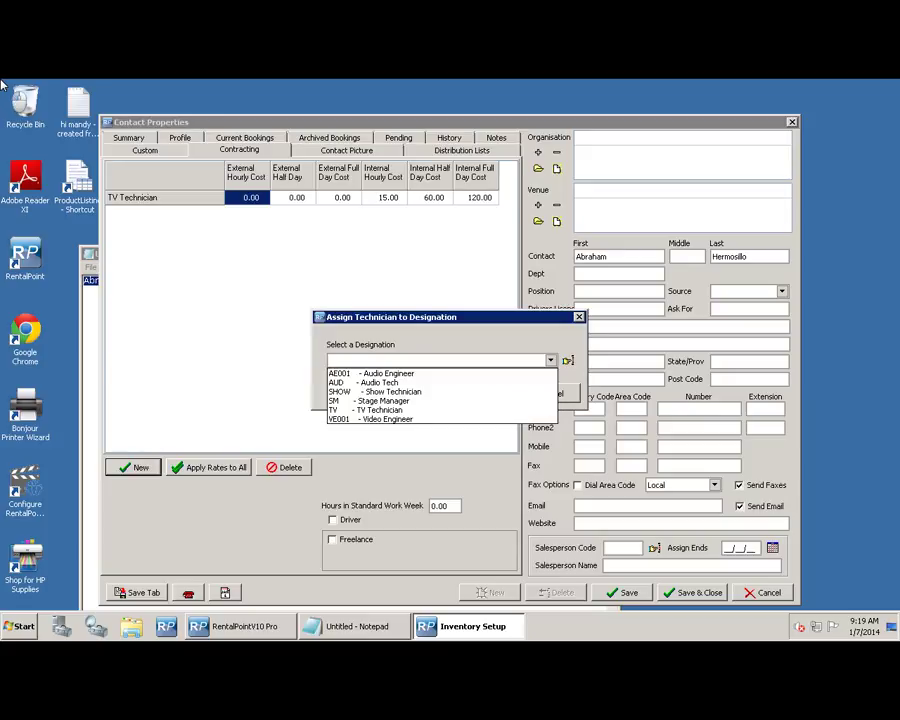
pyautogui.press('Down')
pyautogui.press('Down')
pyautogui.press('Down')
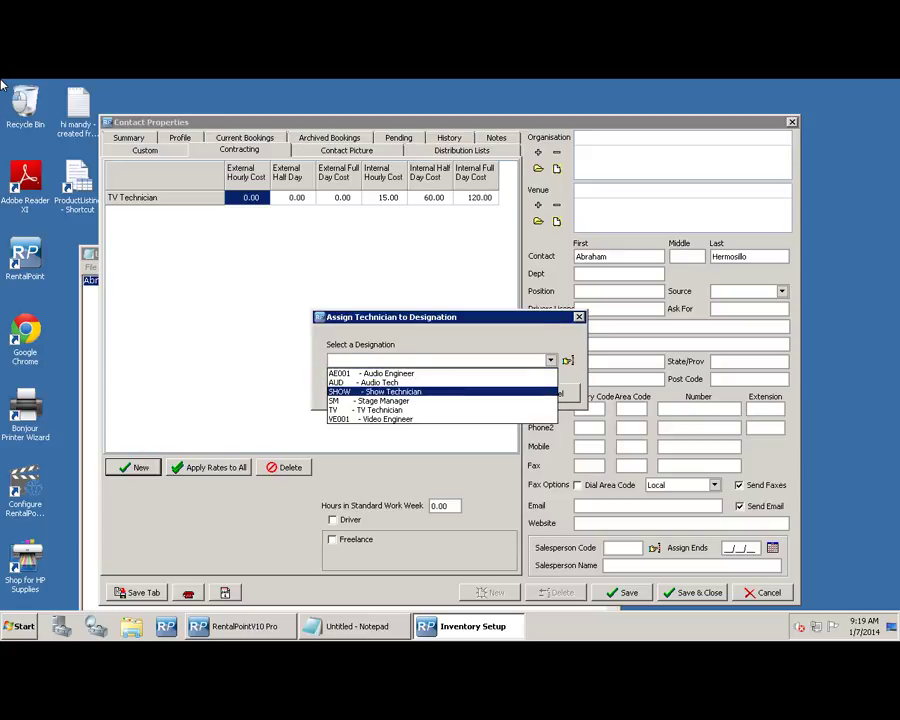
pyautogui.press('Return')
pyautogui.press('Return')
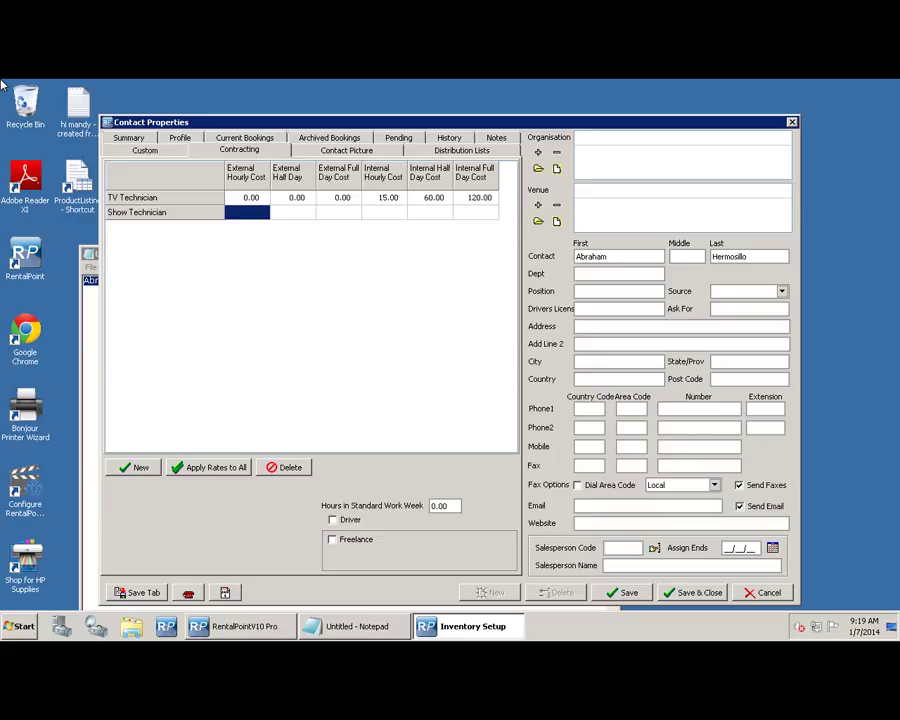
pyautogui.press('Tab')
pyautogui.press('Tab')
pyautogui.press('Tab')
pyautogui.press('Tab')
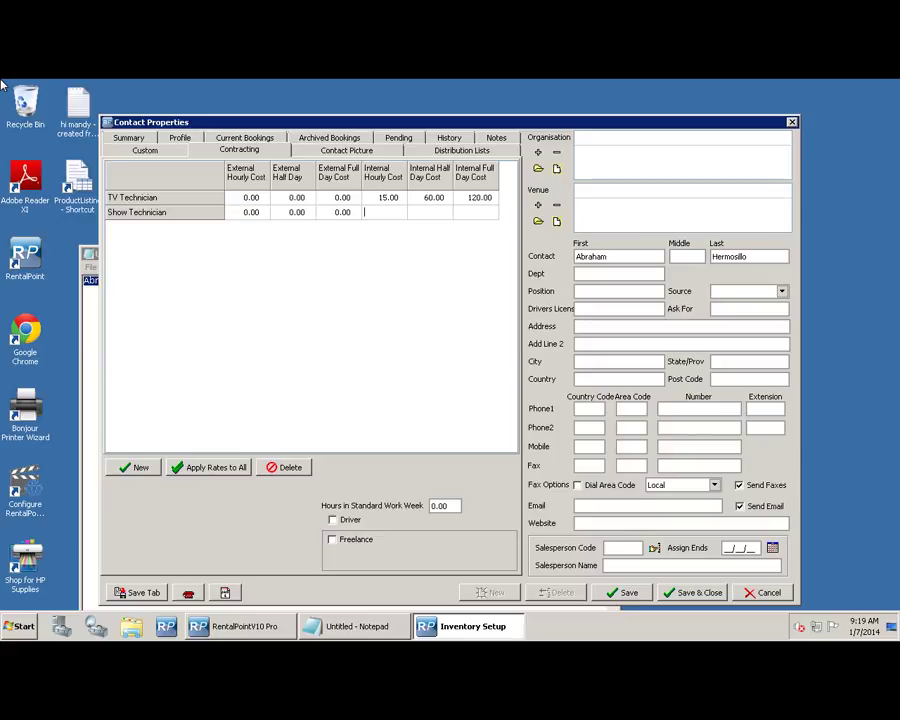
pyautogui.press('Left')
pyautogui.write('15')
pyautogui.press('Tab')
pyautogui.write('60')
pyautogui.press('Tab')
pyautogui.write('120')
pyautogui.press('Tab')
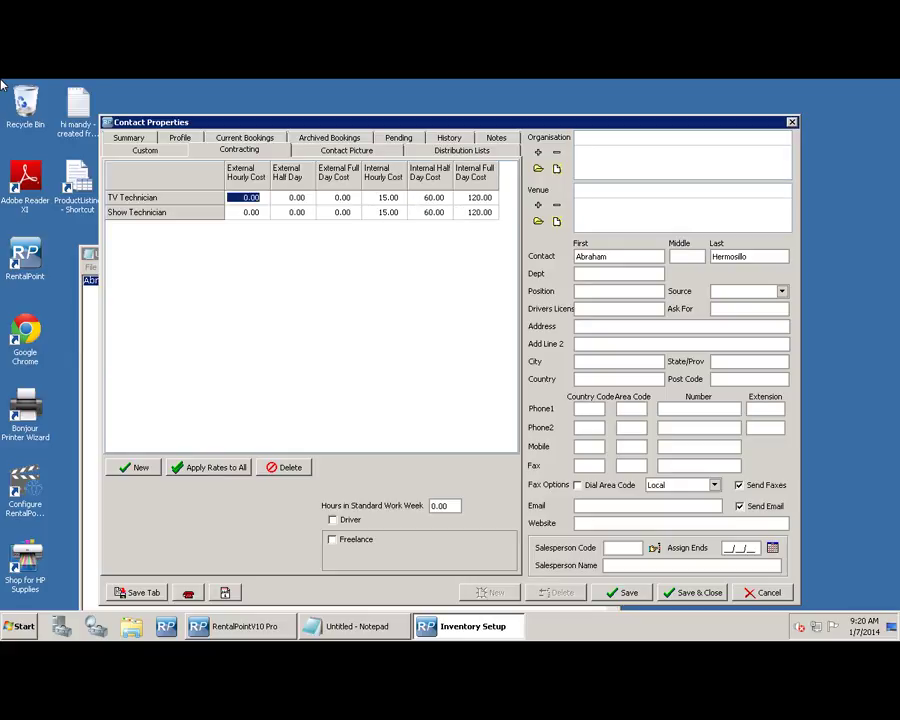
# - Mark the technician as a driver and save and close the contact
pyautogui.press('Tab')
pyautogui.press('Tab')
pyautogui.press('space')
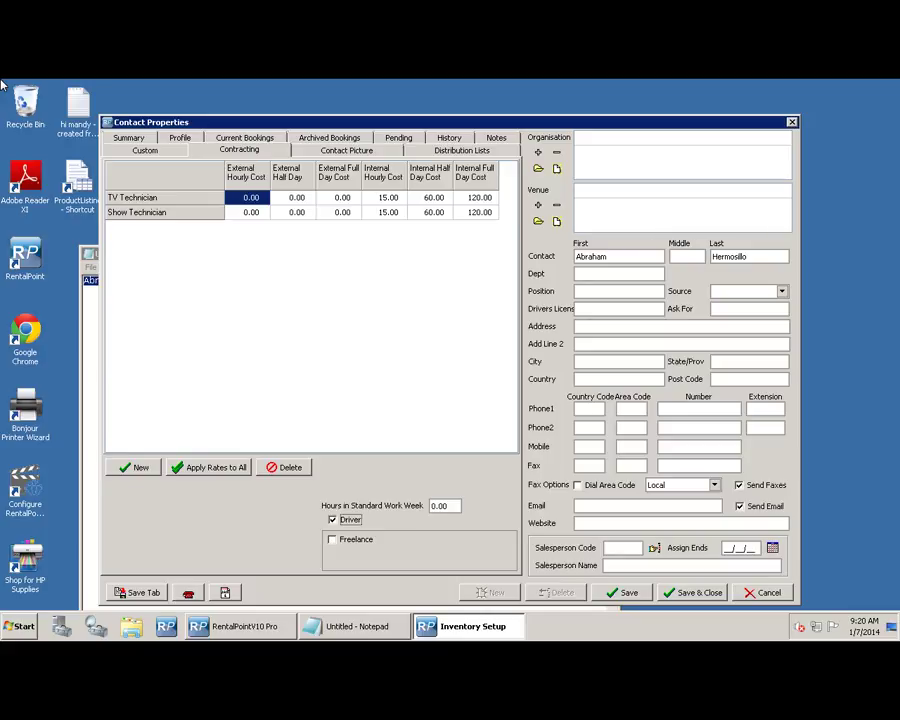
pyautogui.press('Return')
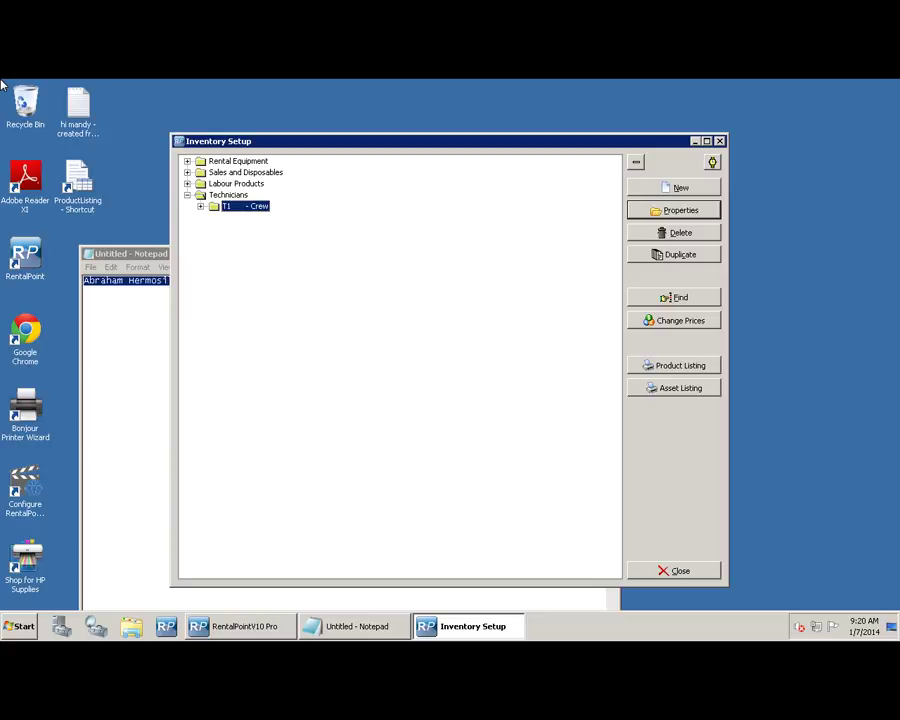
# - Add the T1C2 'Freelancers' category under Crew and start a new product record
pyautogui.hotkey('alt', 'n')
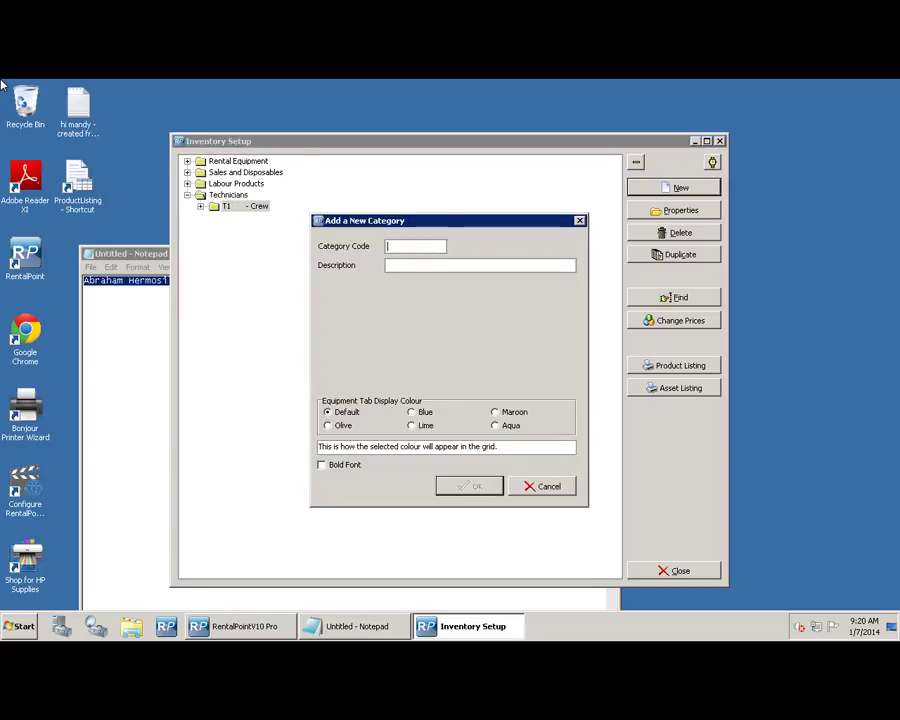
pyautogui.write('T1C2')
pyautogui.press('Tab')
pyautogui.write('Fr')
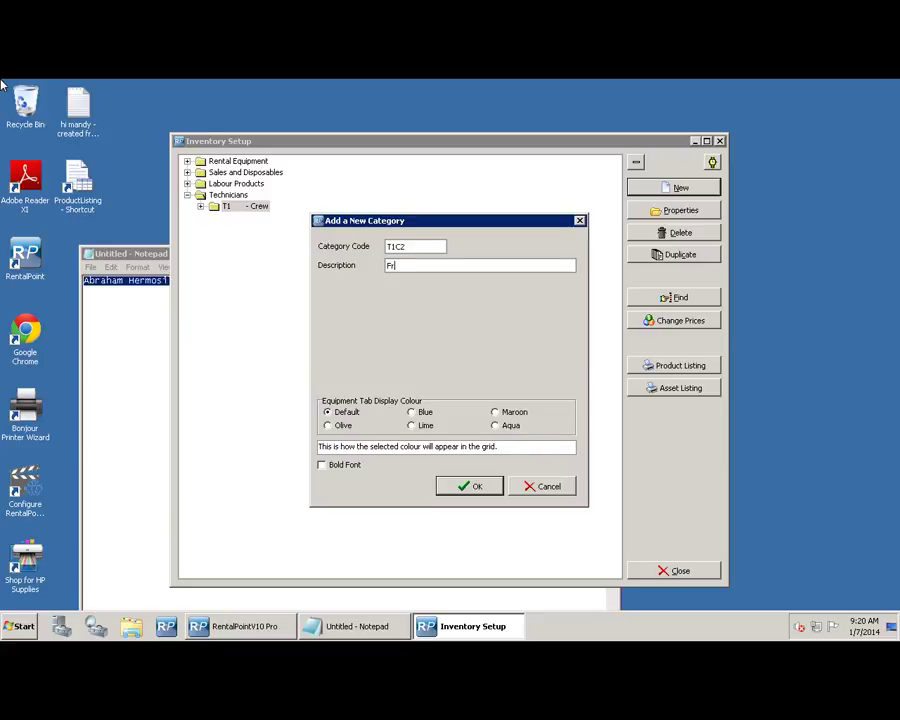
pyautogui.write('eelancers')
pyautogui.press('Return')
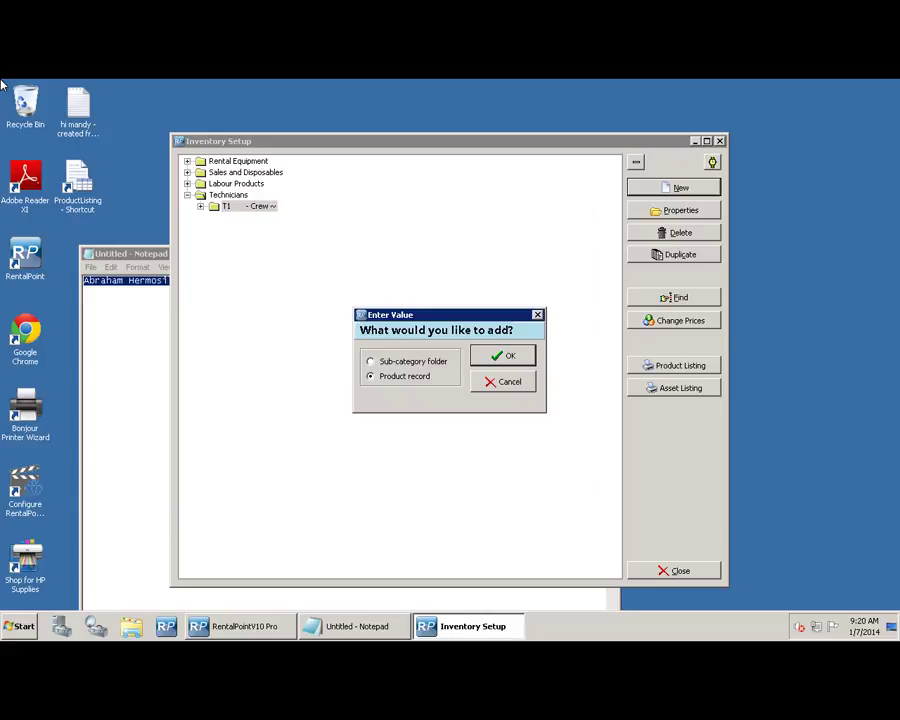
pyautogui.press('Return')
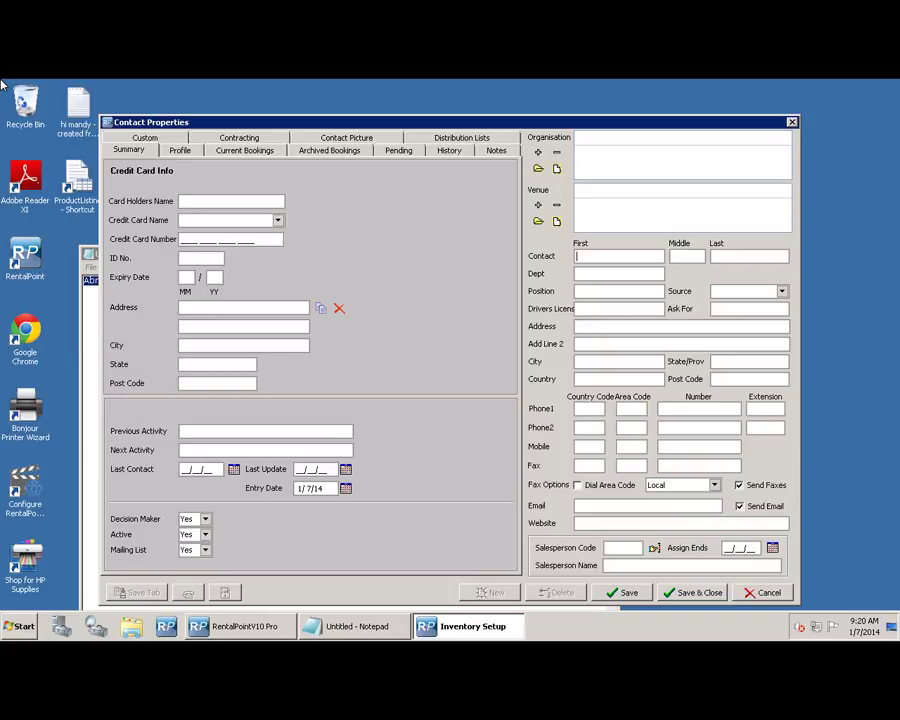
# - Enter the technician's first and last name, save, and mark them as freelance
pyautogui.press('Tab')
pyautogui.press('Tab')
pyautogui.hotkey('alt', 's')
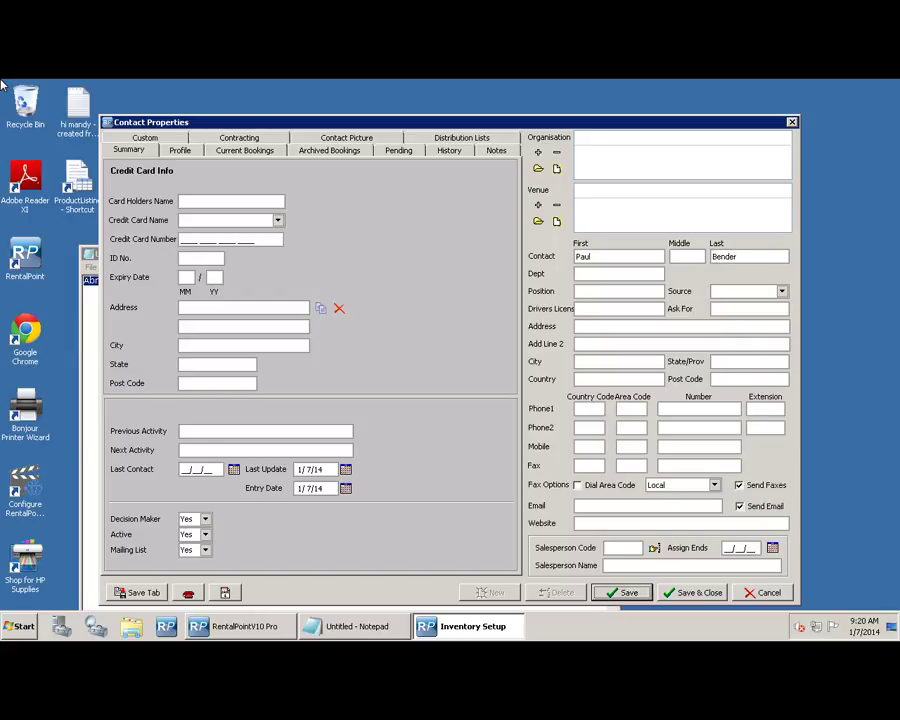
pyautogui.click(239, 138)
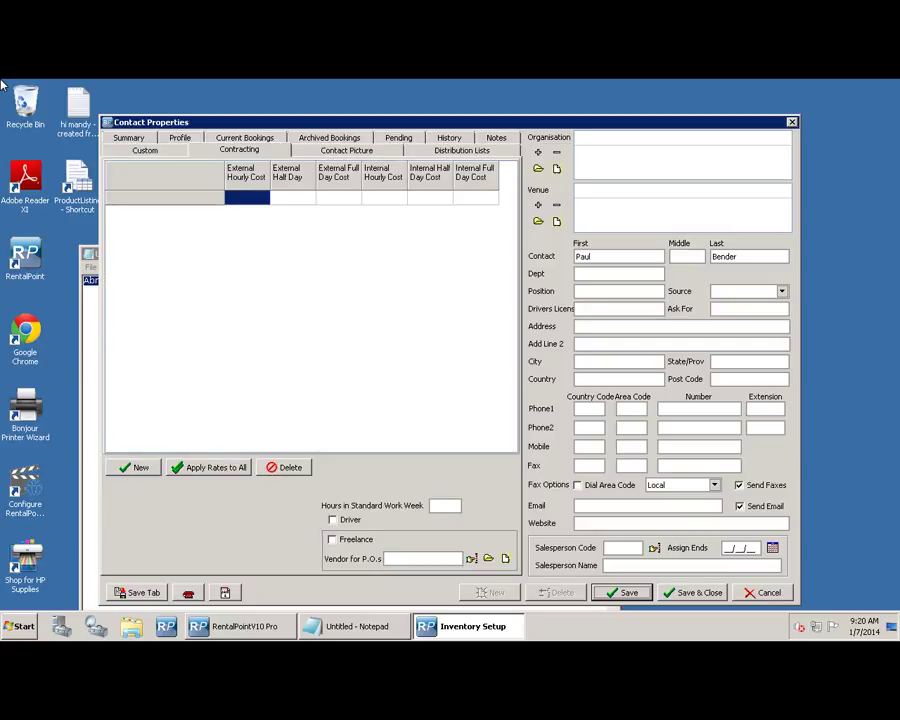
pyautogui.click(333, 540)
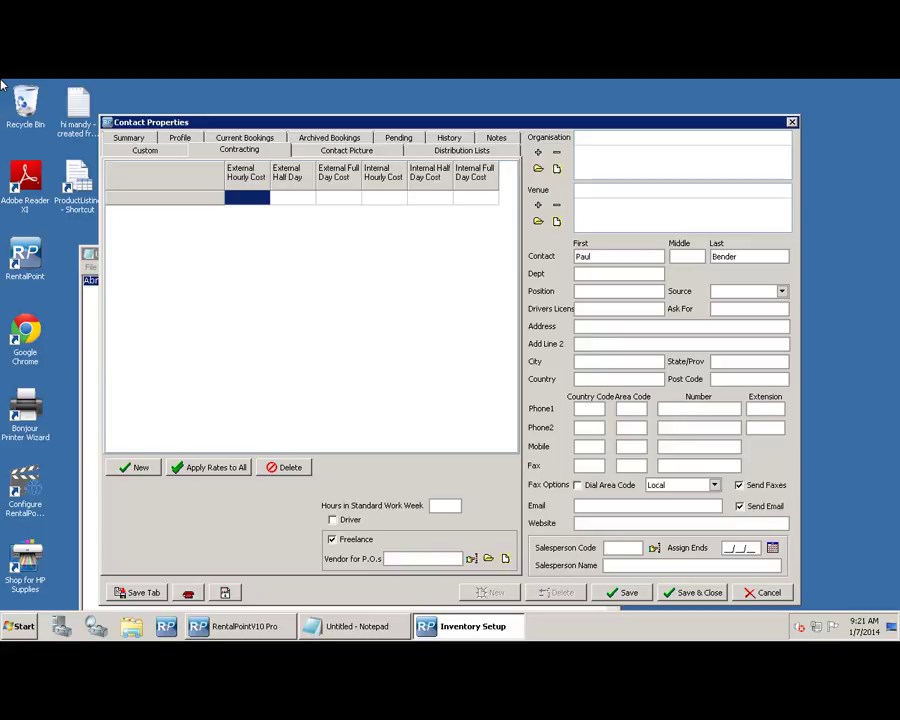
# - Add Stage Manager with internal costs 20.00 hourly, 80.00 half-day, 160.00 full-day, then save and close
pyautogui.click(133, 467)
pyautogui.click(551, 360)
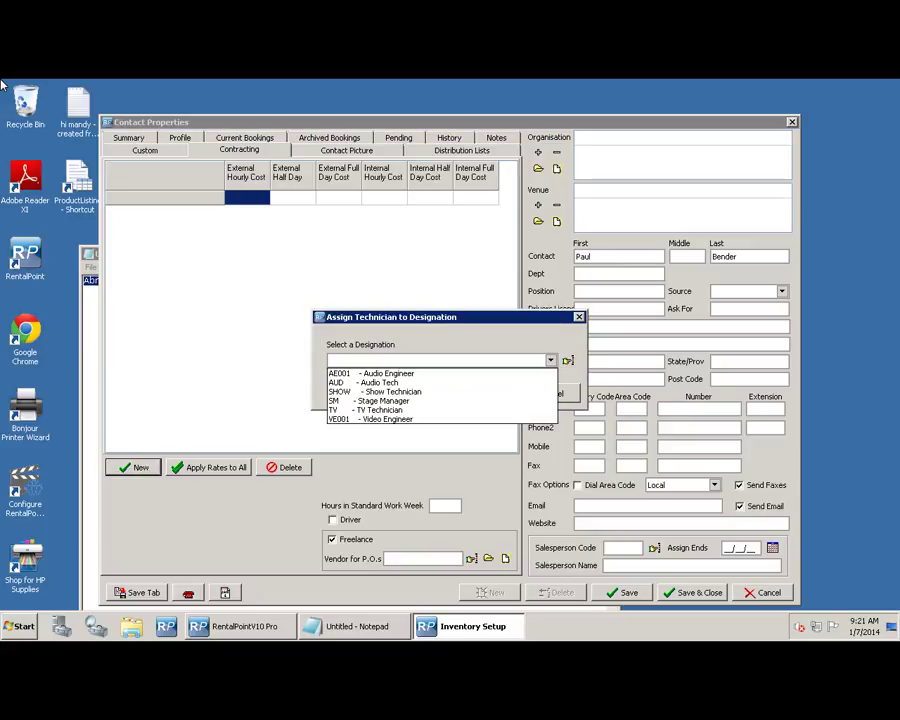
pyautogui.press('Return')
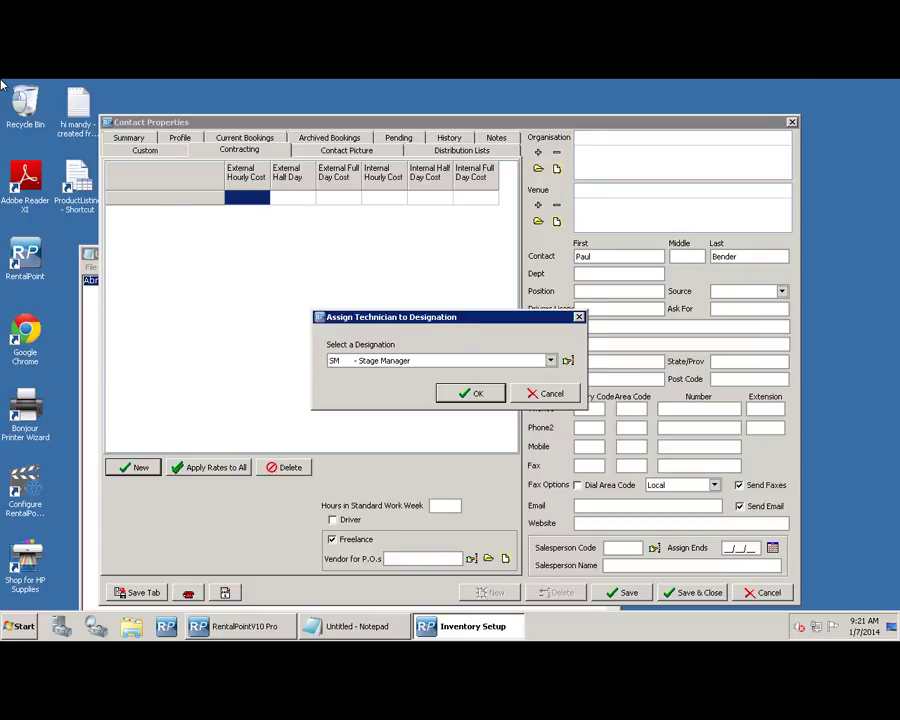
pyautogui.press('Return')
pyautogui.click(384, 198)
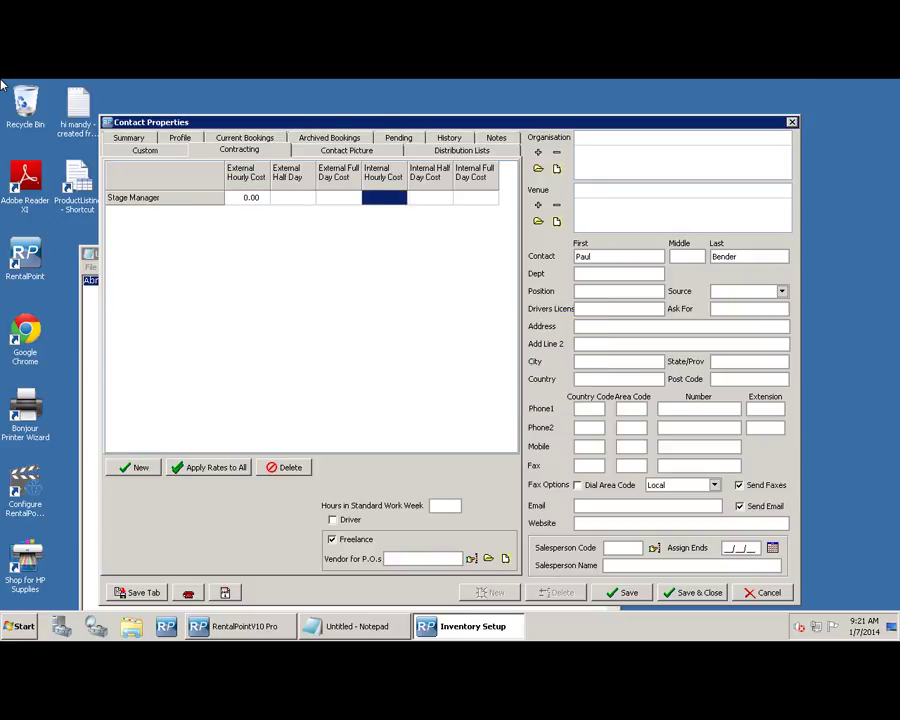
pyautogui.write('20')
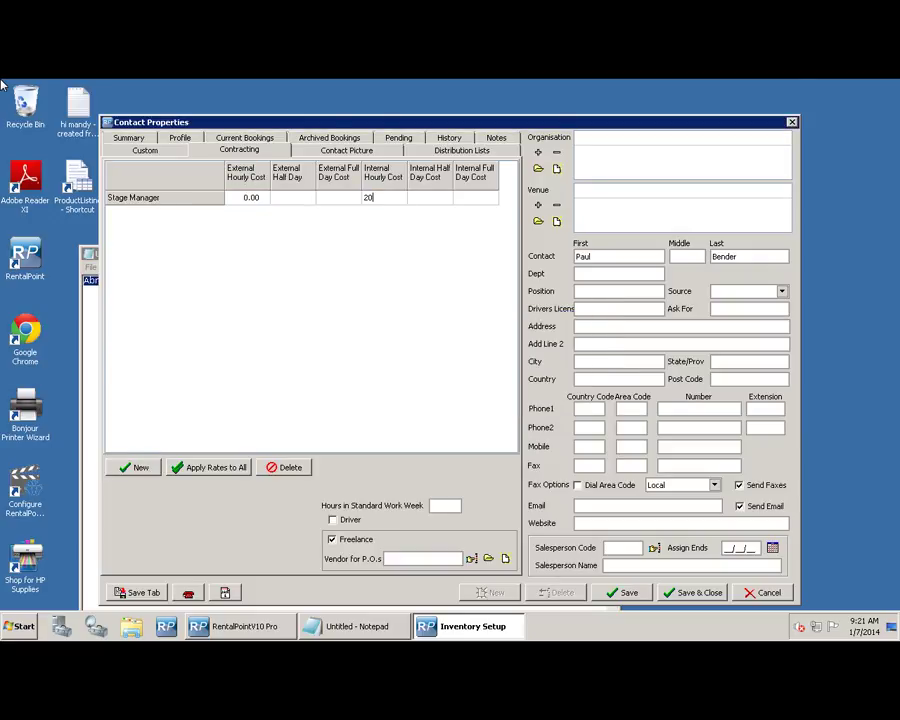
pyautogui.press('Tab')
pyautogui.write('80')
pyautogui.press('Tab')
pyautogui.write('160')
pyautogui.press('Tab')
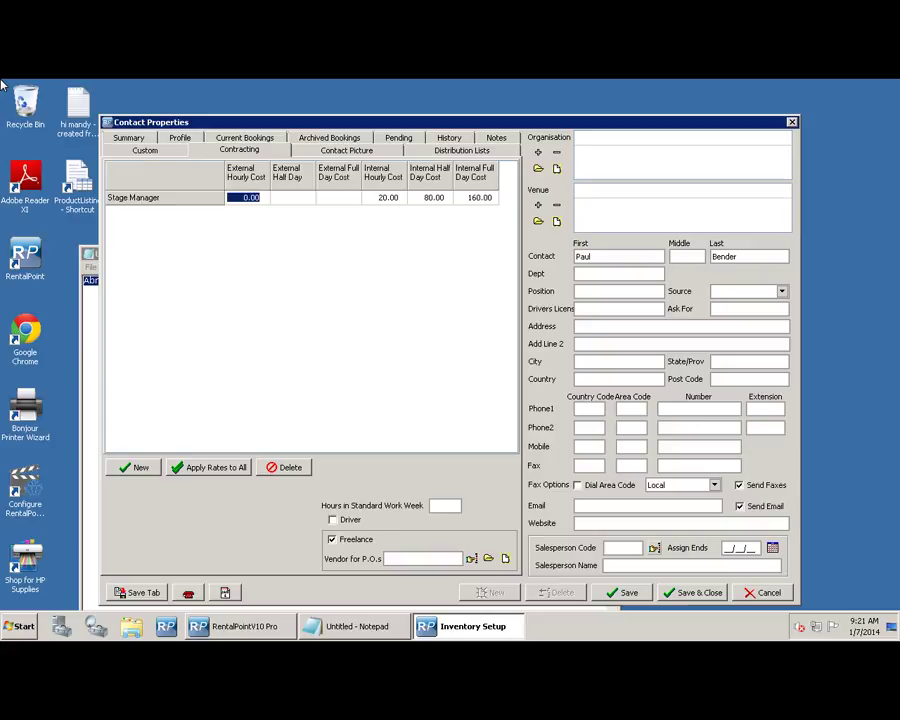
pyautogui.press('Return')
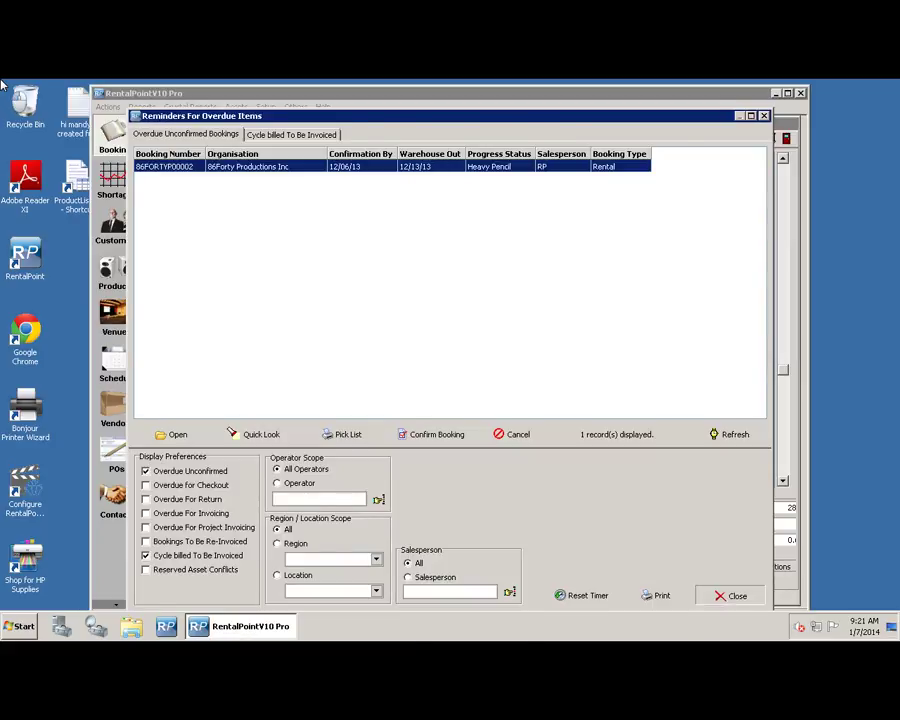
# - Dismiss the reminders and start a new inquiry with setup, rehearsal and show start on 1/8/14
pyautogui.press('Escape')
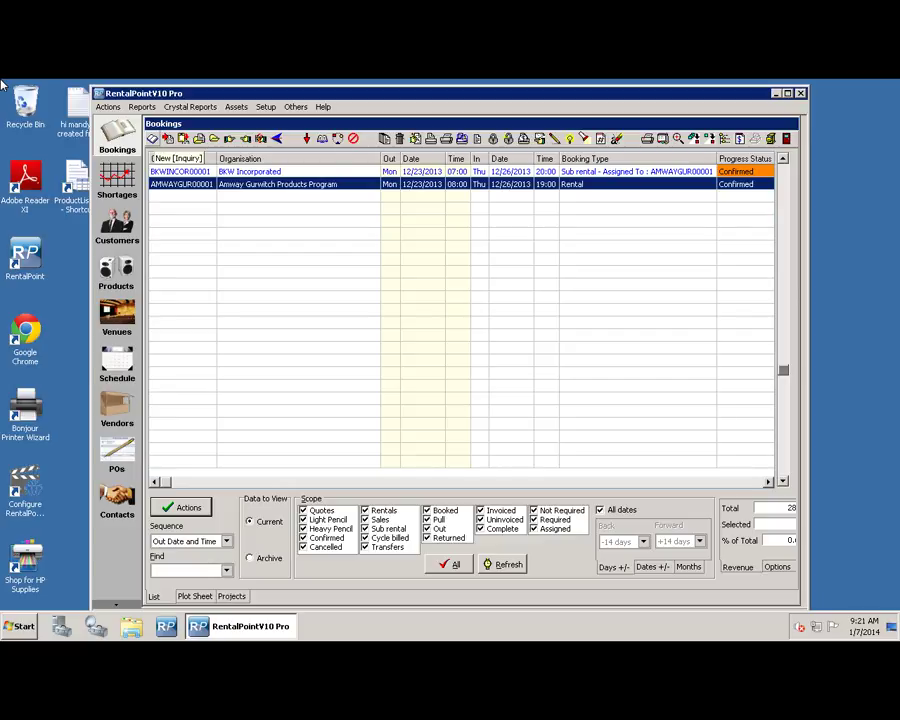
pyautogui.click(153, 139)
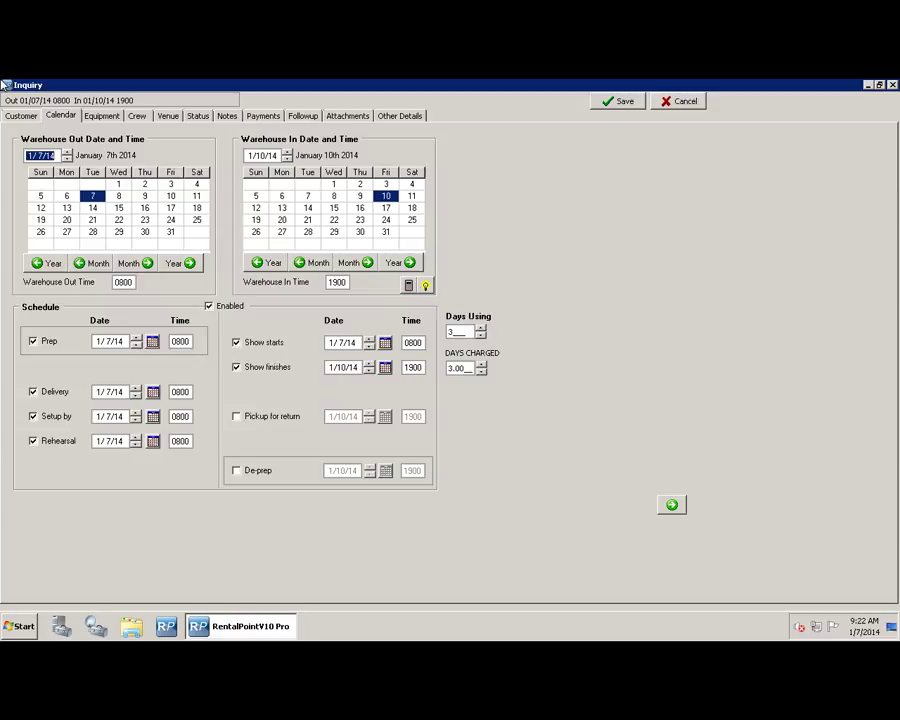
pyautogui.click(93, 196)
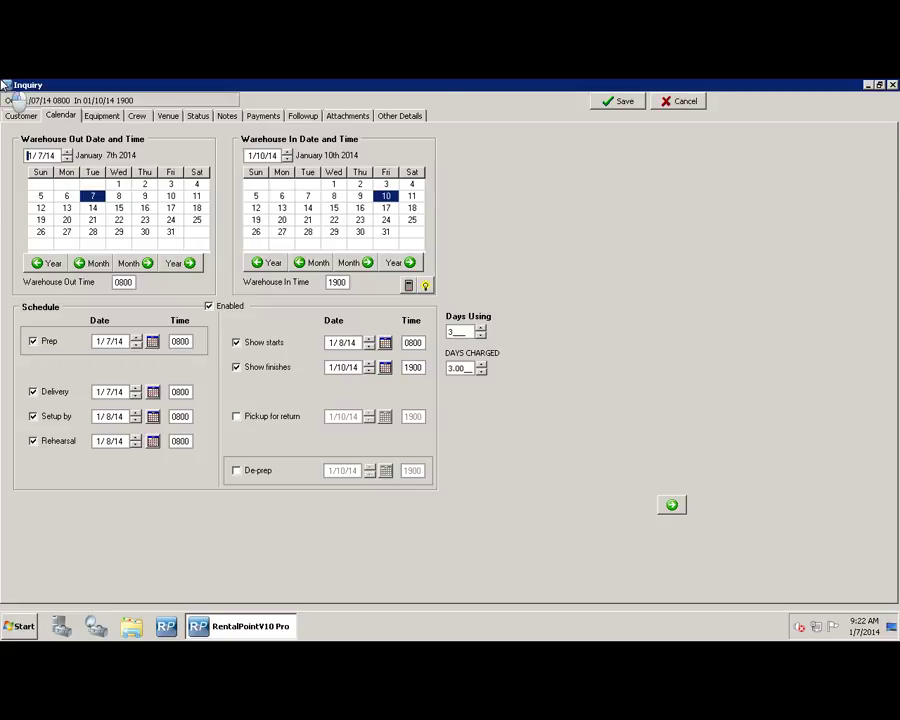
# - Set the rehearsal time to 1300, show start to 1800 and show finish to 2000
pyautogui.press('Tab')
pyautogui.write('1300')
pyautogui.press('Tab')
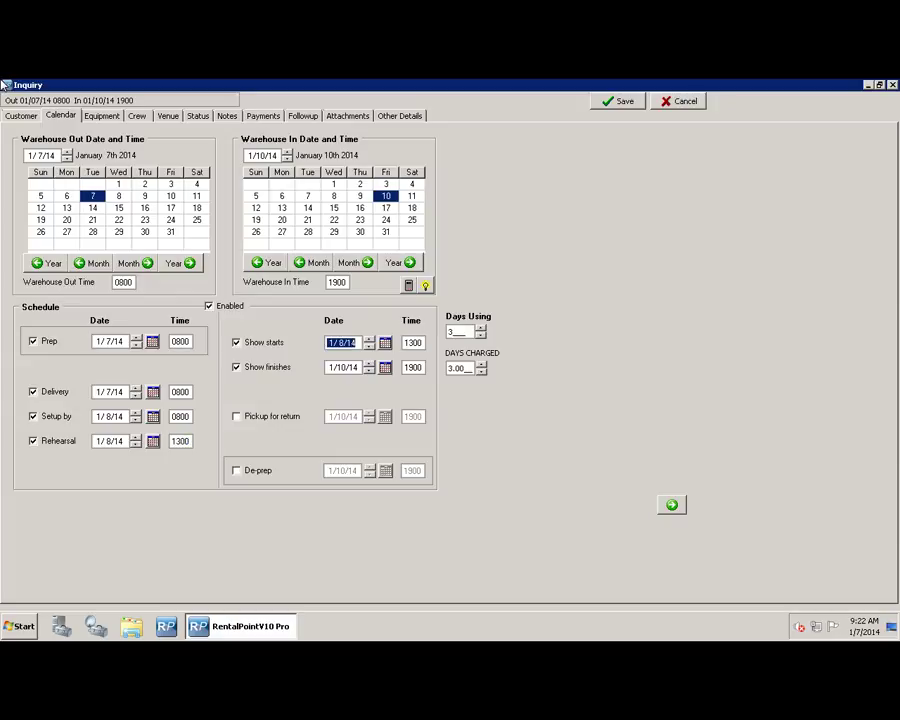
pyautogui.press('Tab')
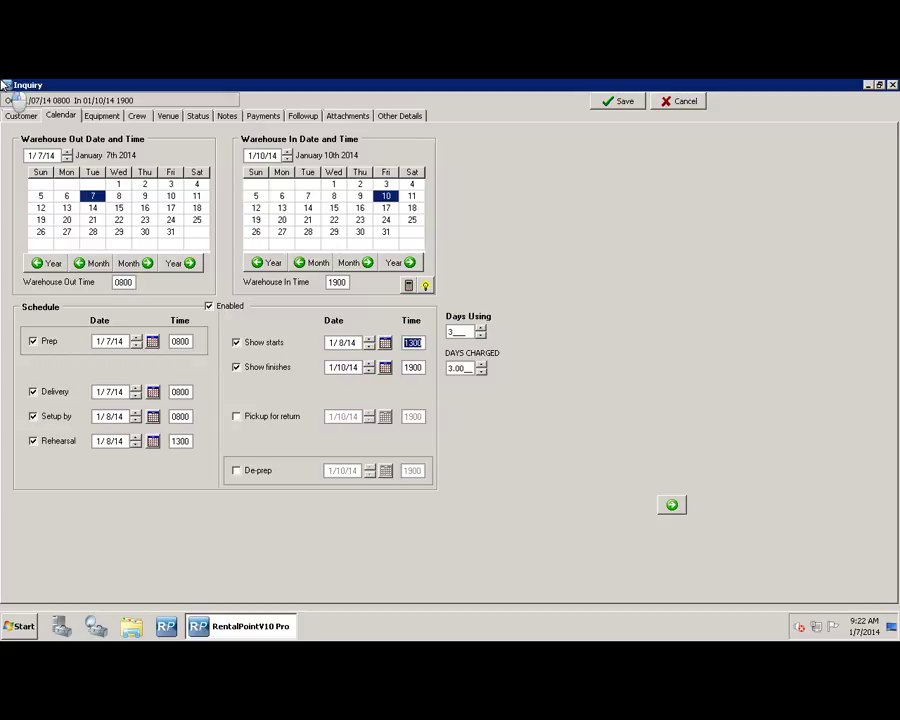
pyautogui.write('1800')
pyautogui.press('Tab')
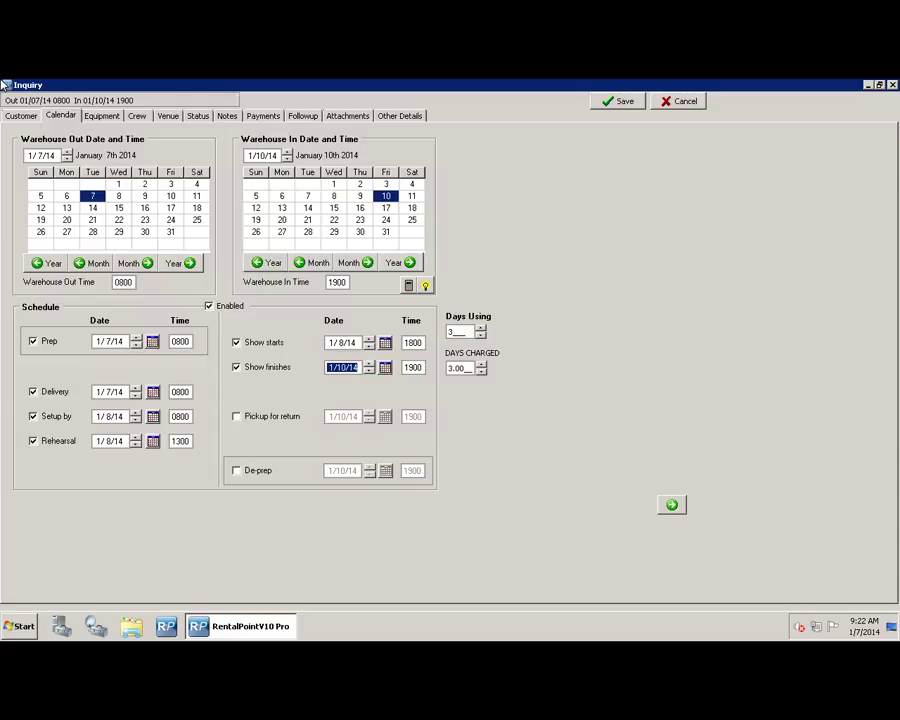
pyautogui.press('Tab')
pyautogui.write('2000')
pyautogui.press('Tab')
# - On the Crew tab, add an unassigned AUD - Audio Tech line for task 2 - Setup, 1/7/14 0800 to 1/8/14, at 500.00
pyautogui.click(137, 116)
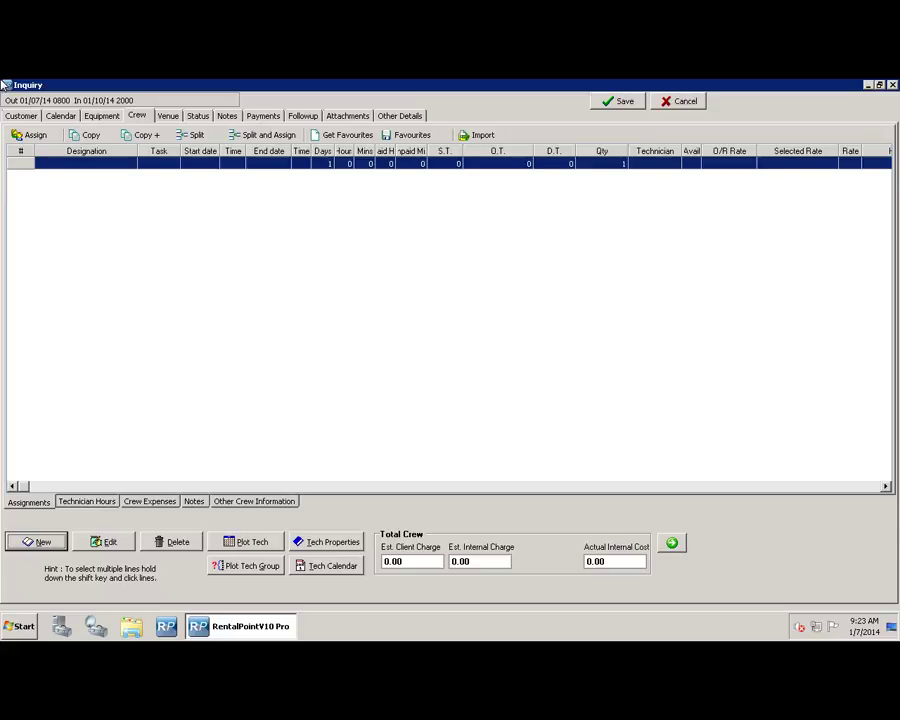
pyautogui.click(37, 542)
pyautogui.click(312, 207)
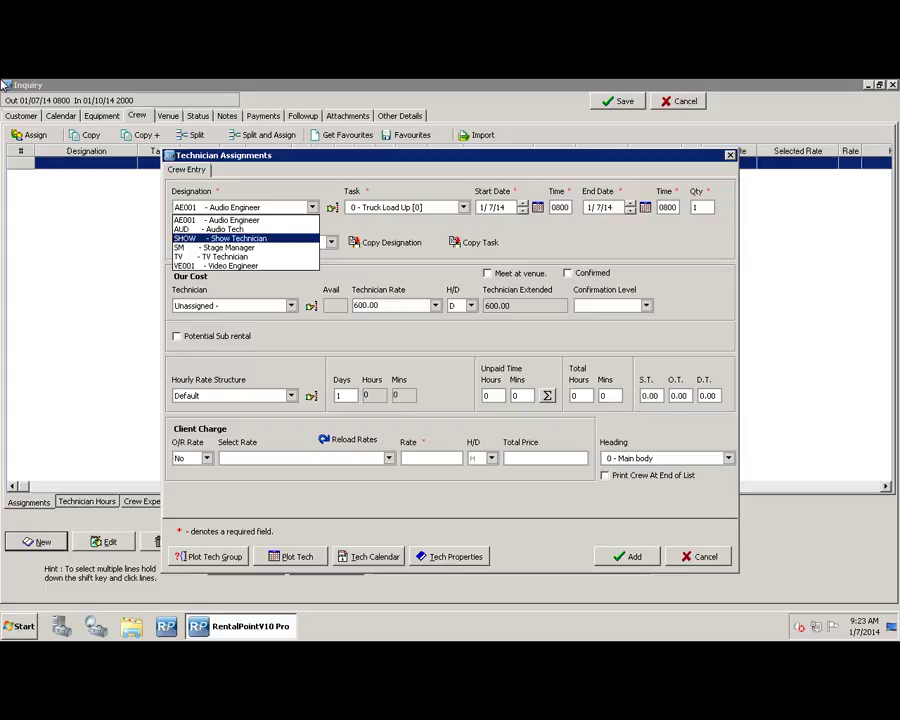
pyautogui.click(215, 229)
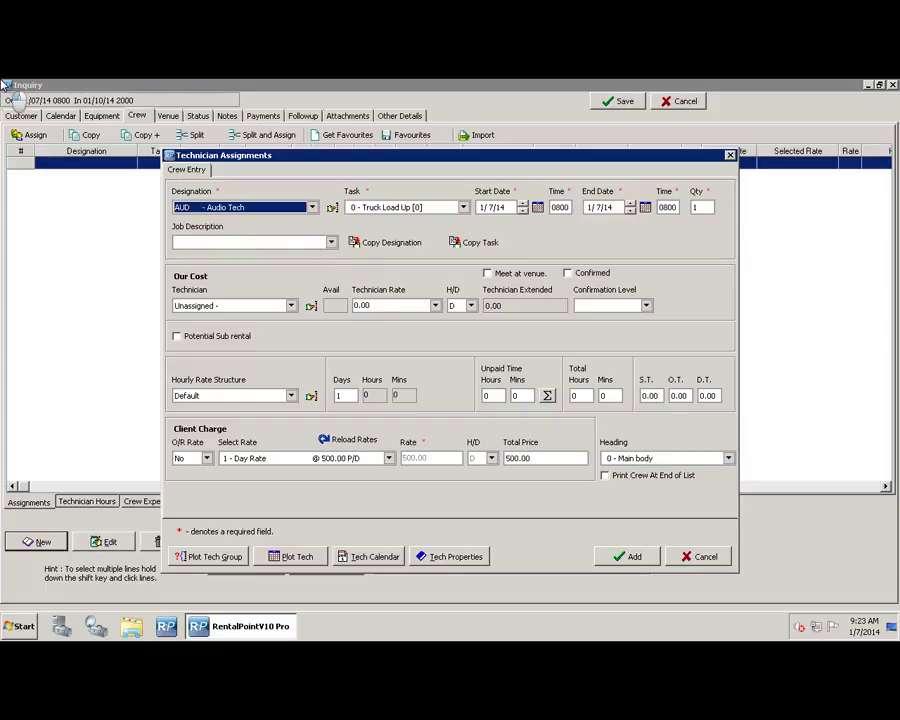
pyautogui.click(463, 207)
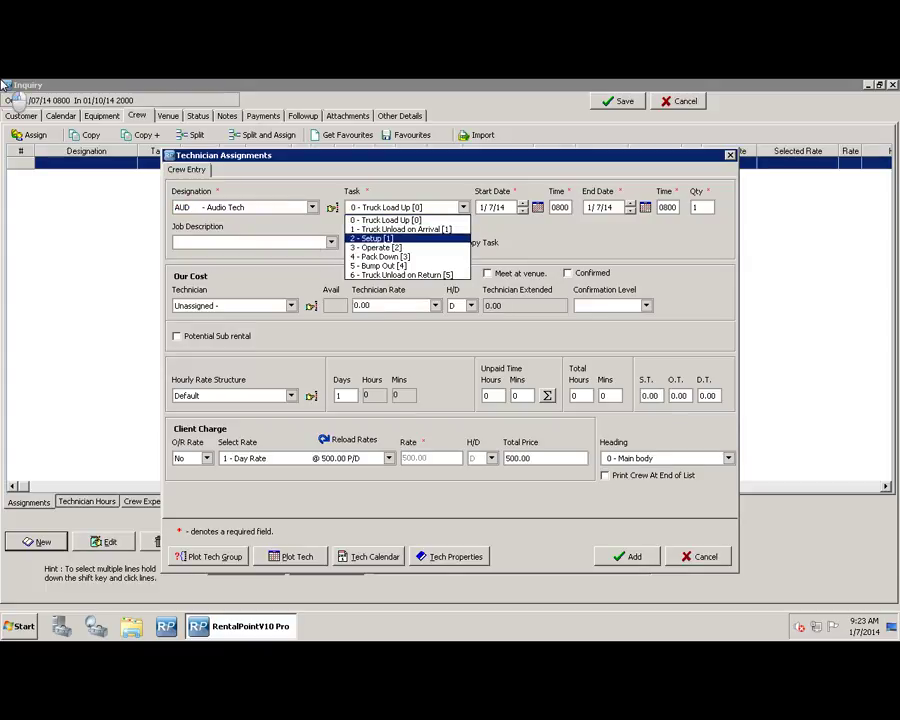
pyautogui.click(372, 238)
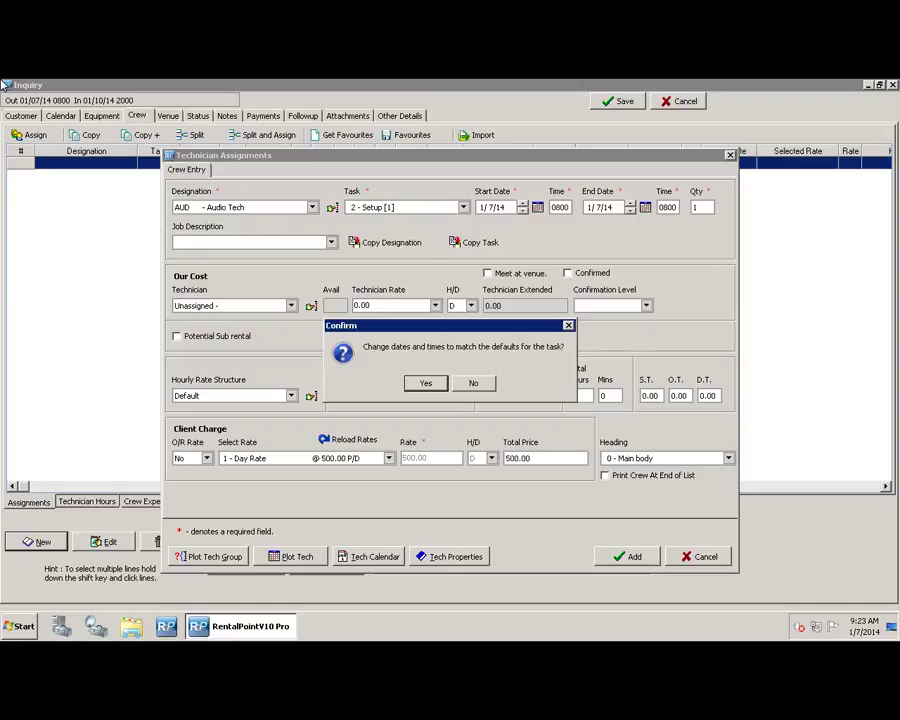
pyautogui.press('Return')
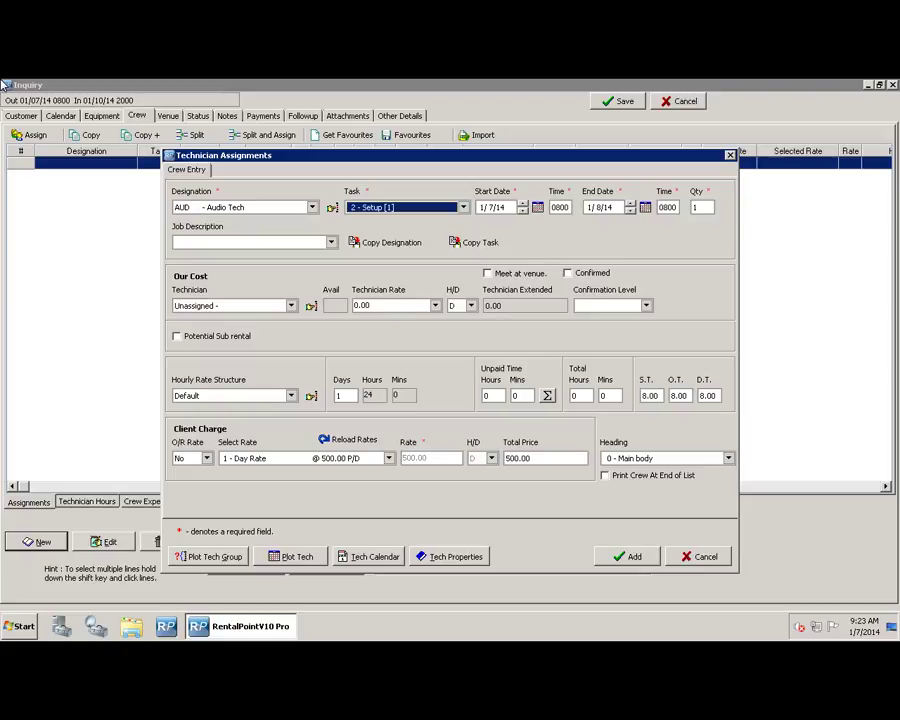
pyautogui.press('Tab')
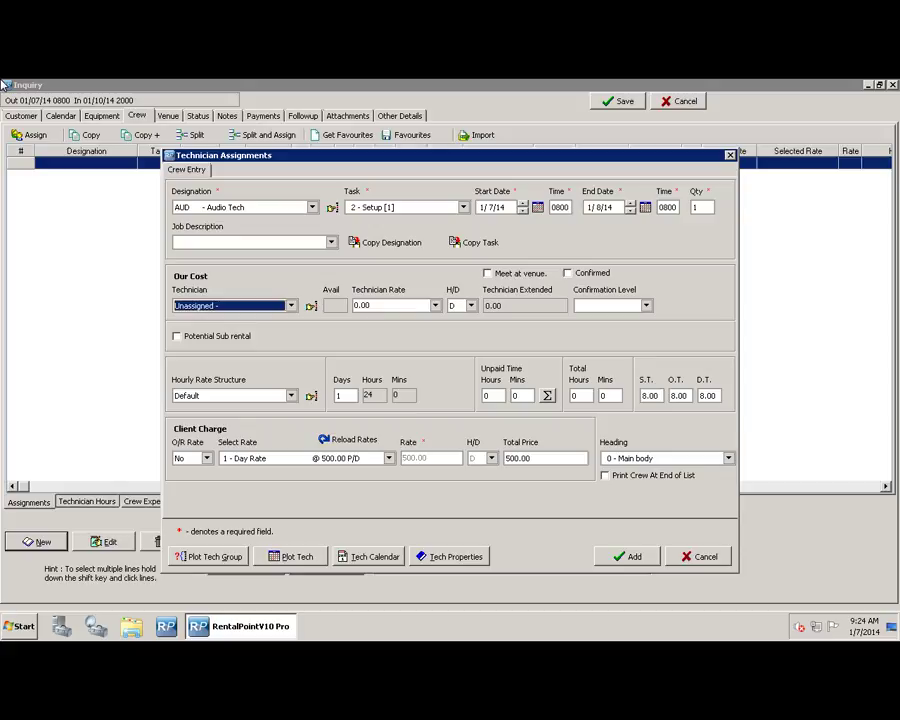
pyautogui.press('Return')
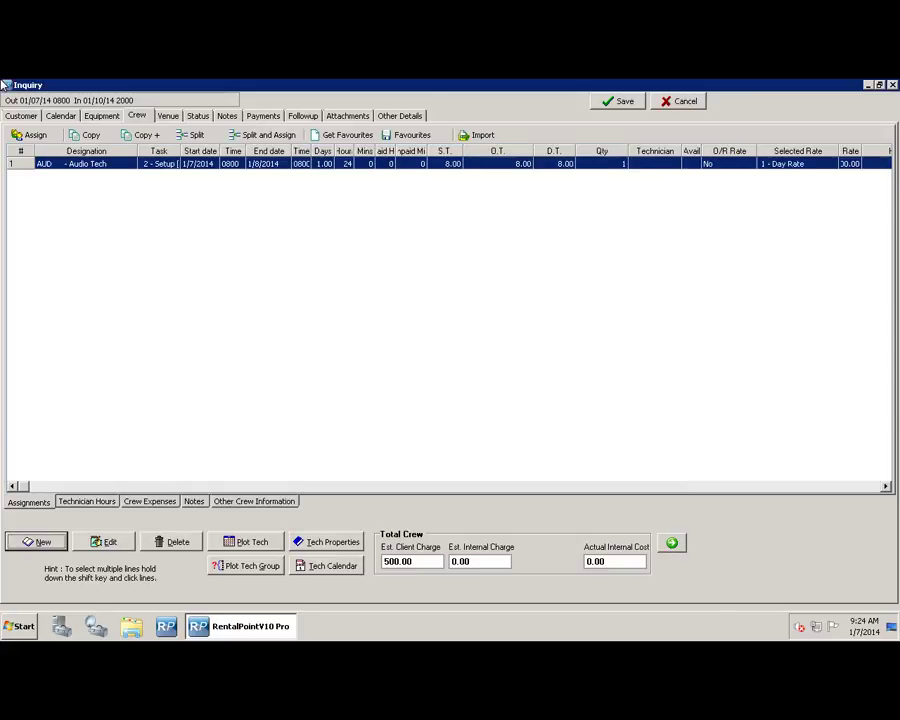
# - Start a new SM - Stage Manager crew line for task 3 - Operate with default dates
pyautogui.press('Return')
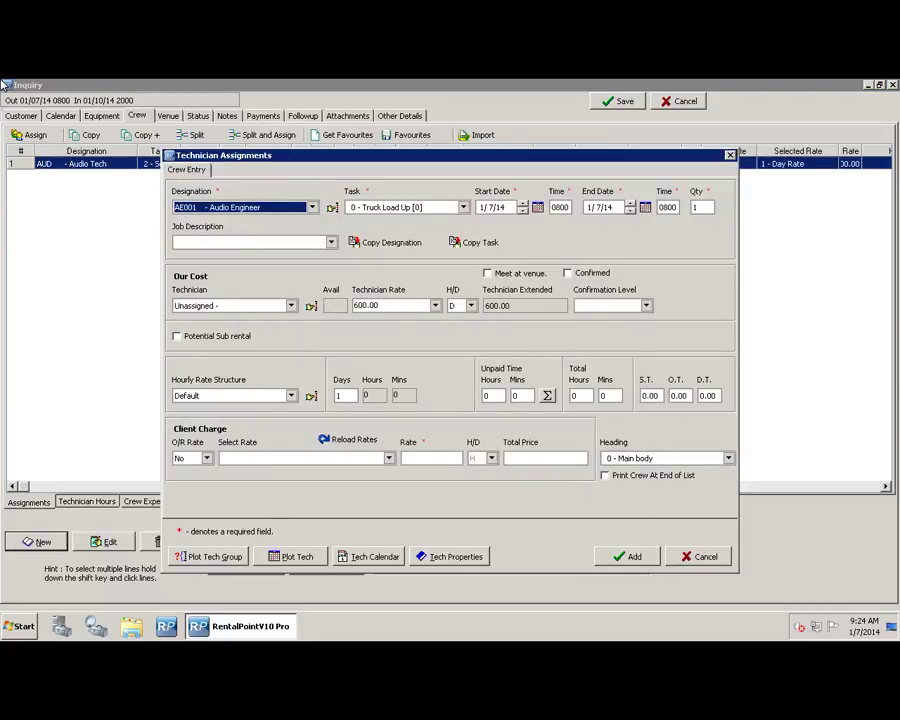
pyautogui.hotkey('alt', 'Down')
pyautogui.press('Down')
pyautogui.press('Down')
pyautogui.press('Down')
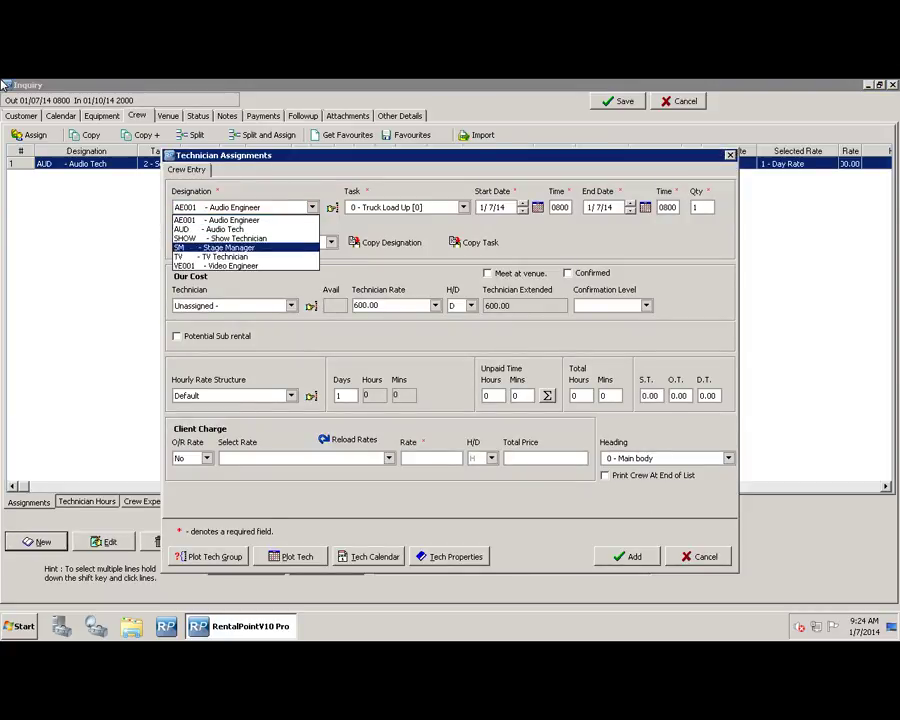
pyautogui.press('Return')
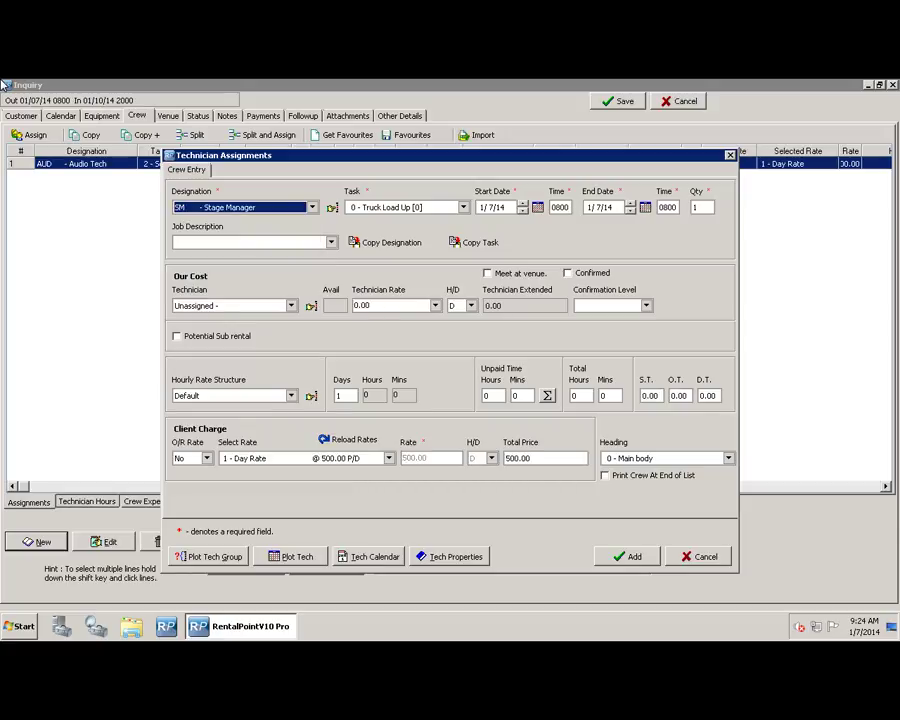
pyautogui.press('Tab')
pyautogui.hotkey('alt', 'Down')
pyautogui.press('Down')
pyautogui.press('Down')
pyautogui.press('Down')
pyautogui.press('Return')
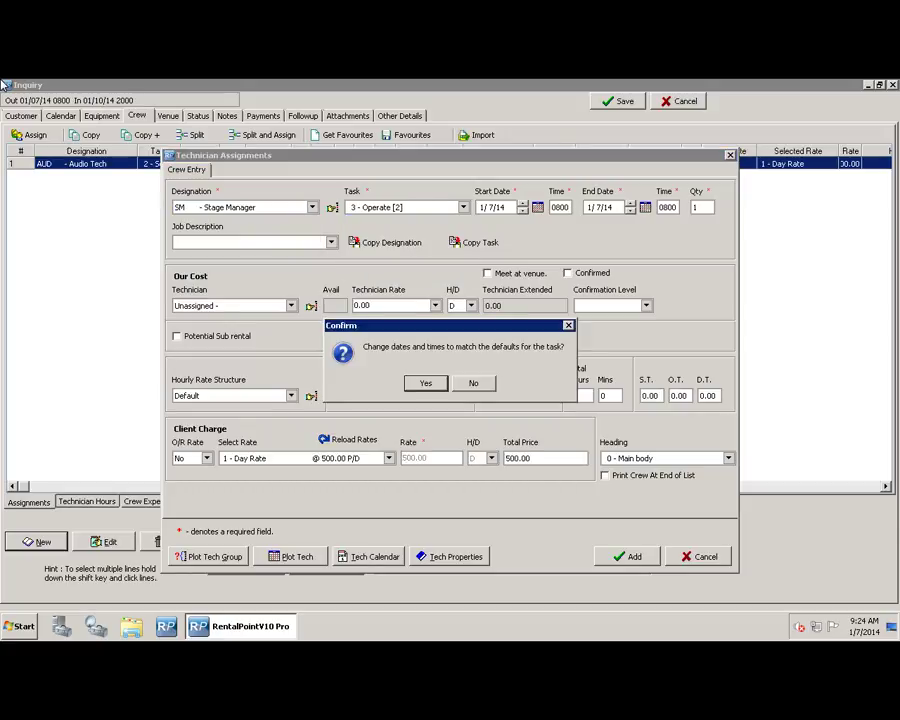
pyautogui.press('Return')
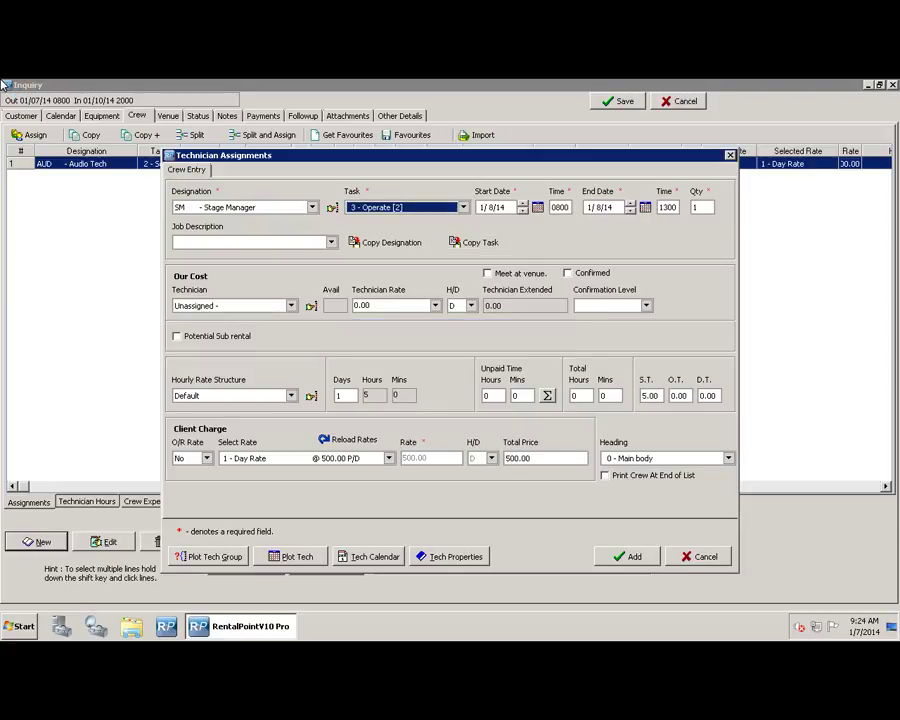
# - Assign the freelance technician at 160.00 daily and add the Stage Manager line
pyautogui.click(291, 306)
pyautogui.press('Down')
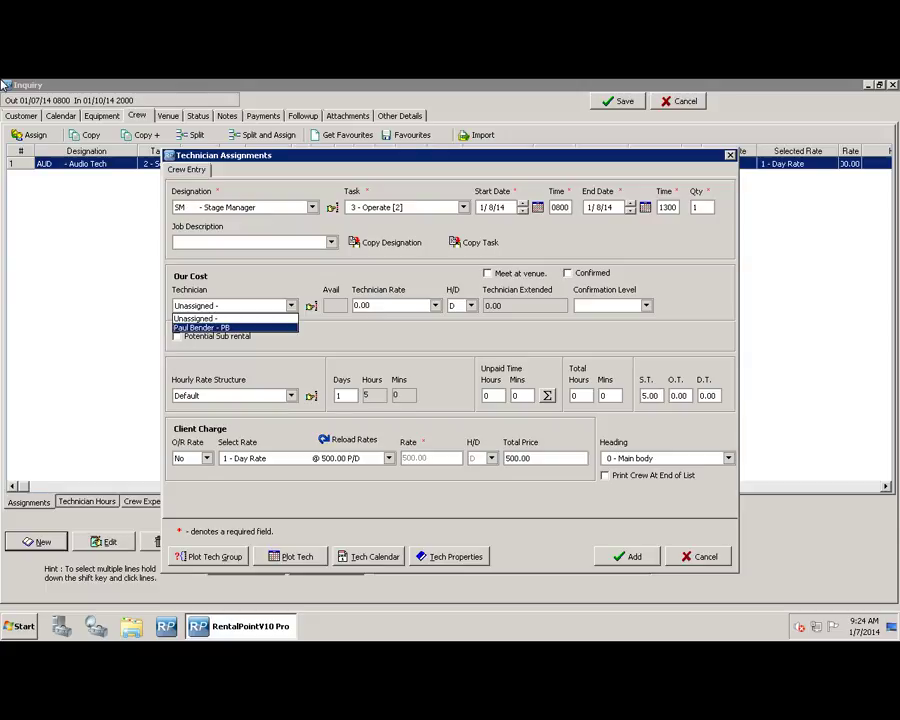
pyautogui.press('Return')
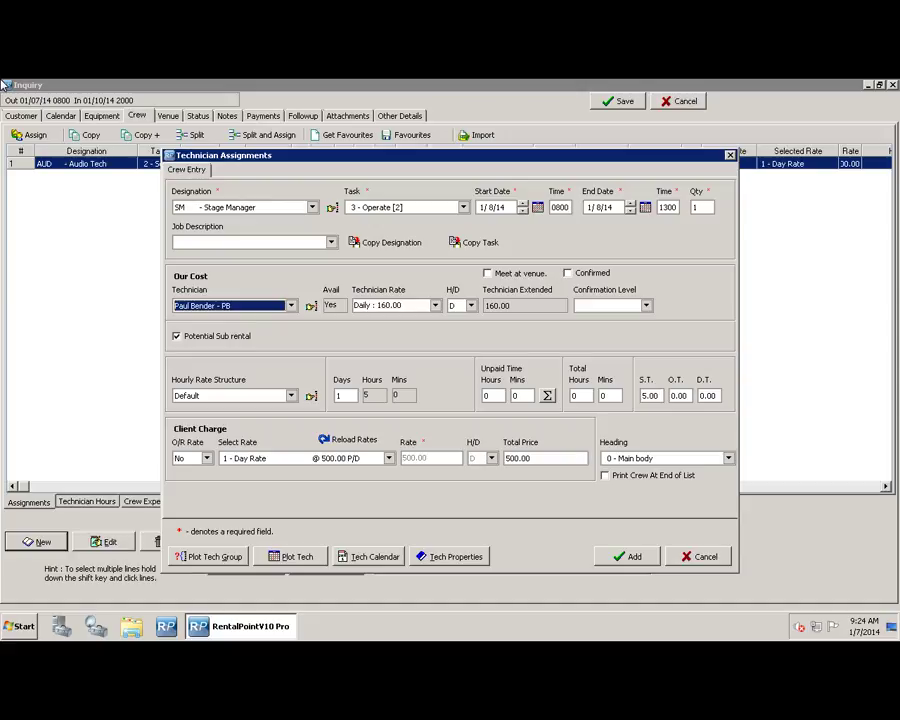
pyautogui.press('Return')
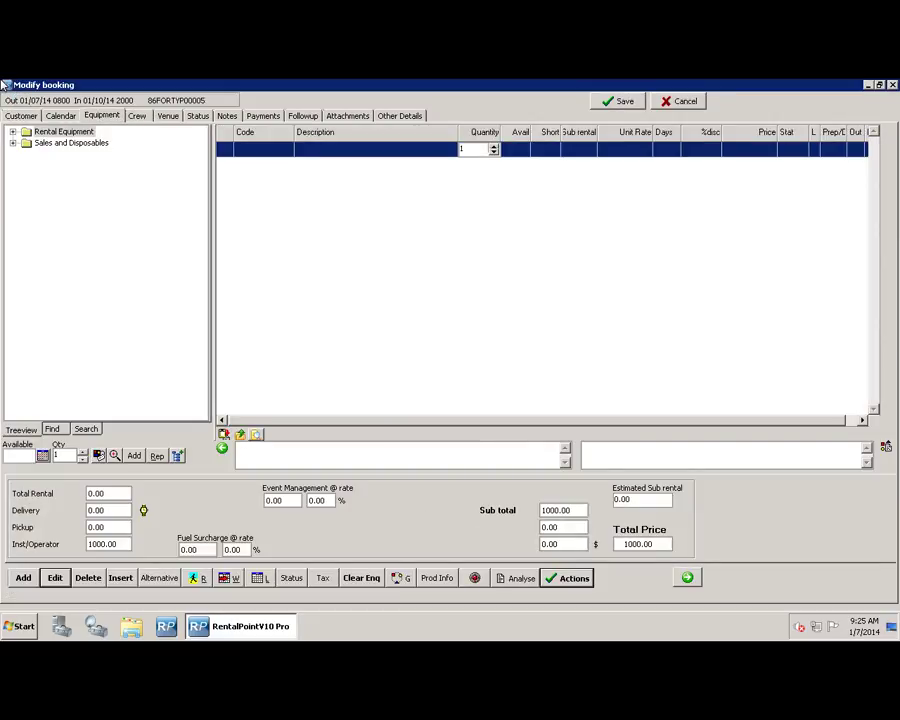
# - Analyse the booking as a chart using Predicted (Tech Assignments) crew costs and zero sub-rental expense
pyautogui.click(516, 578)
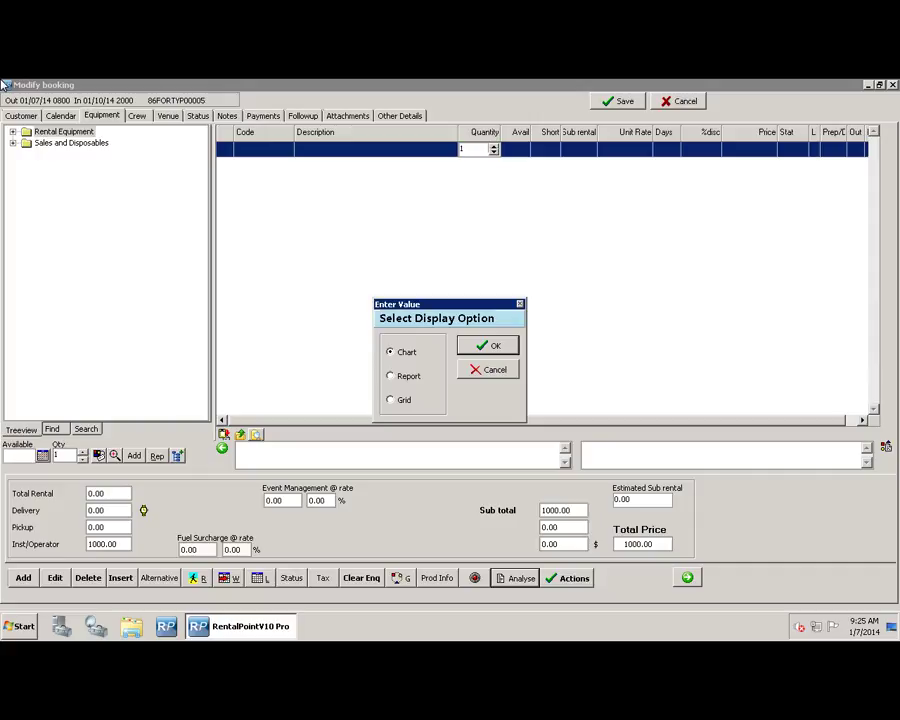
pyautogui.press('Return')
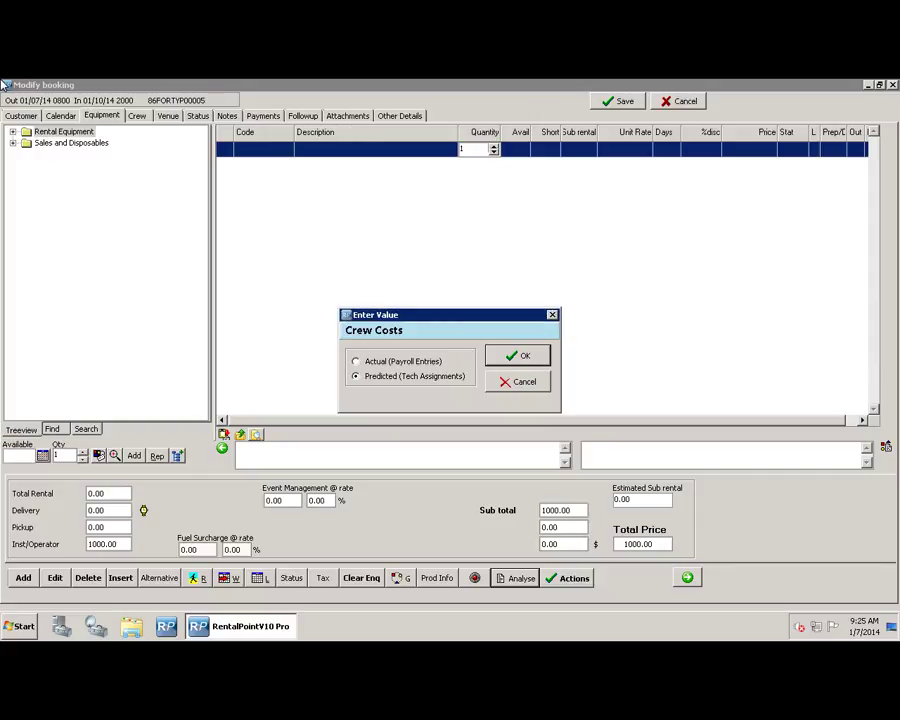
pyautogui.press('Return')
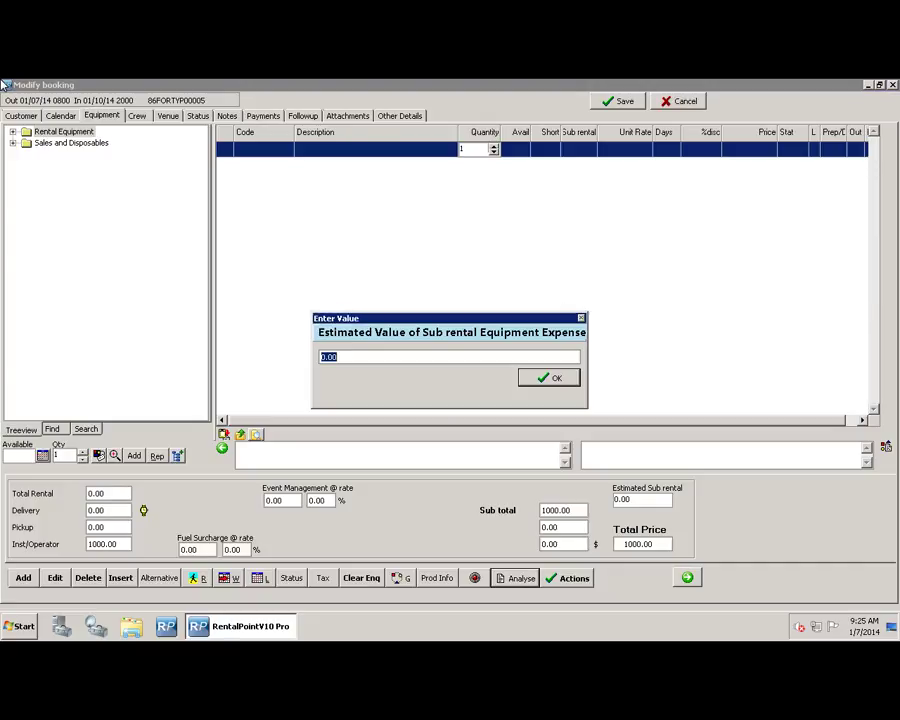
pyautogui.press('Return')
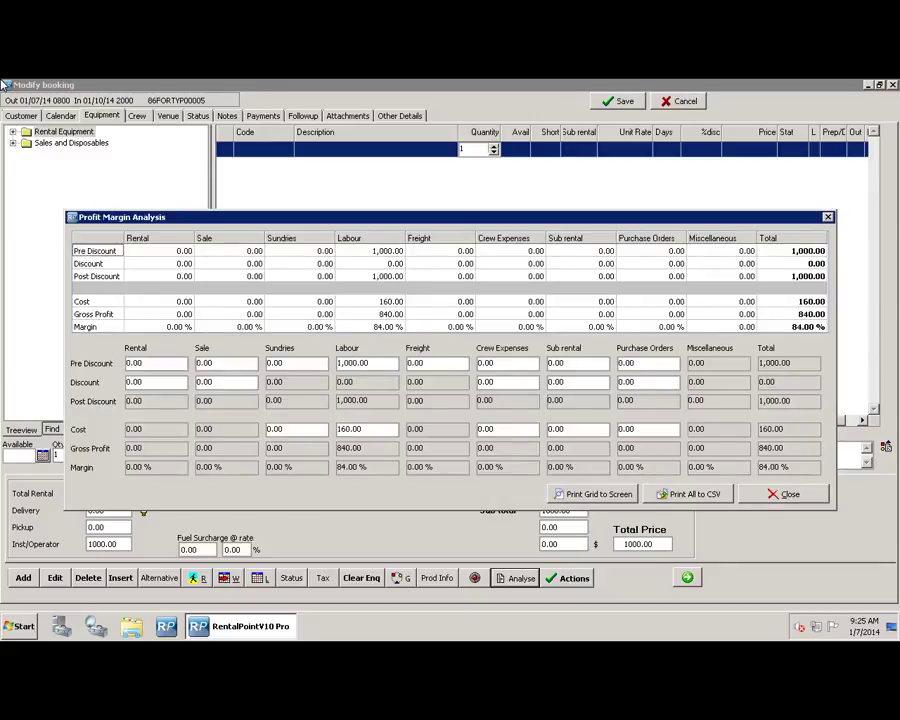